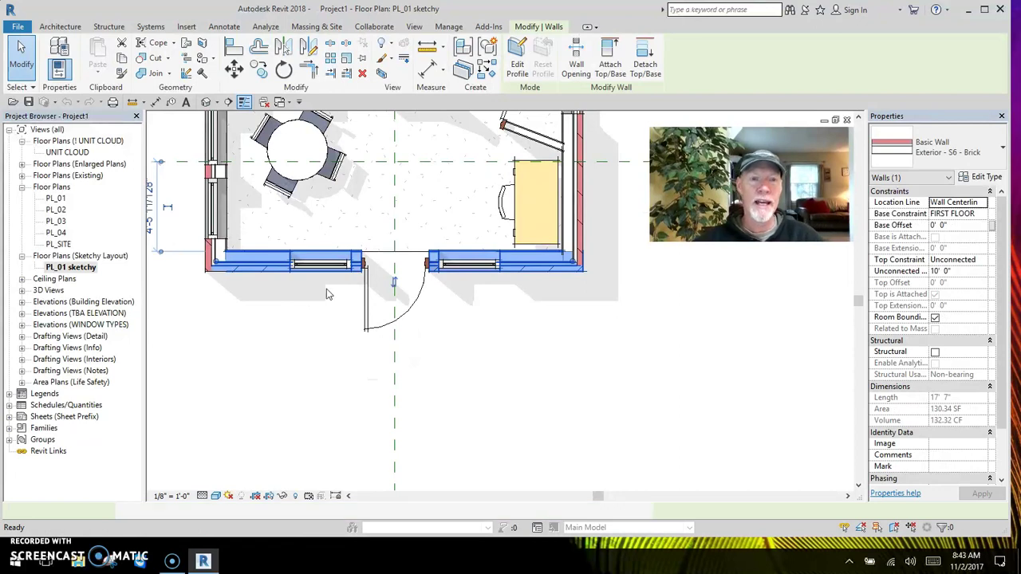
Step: Draw a brick wall running down from the left side of the entry door
{"action": "left_click", "coordinate": [280, 272]}
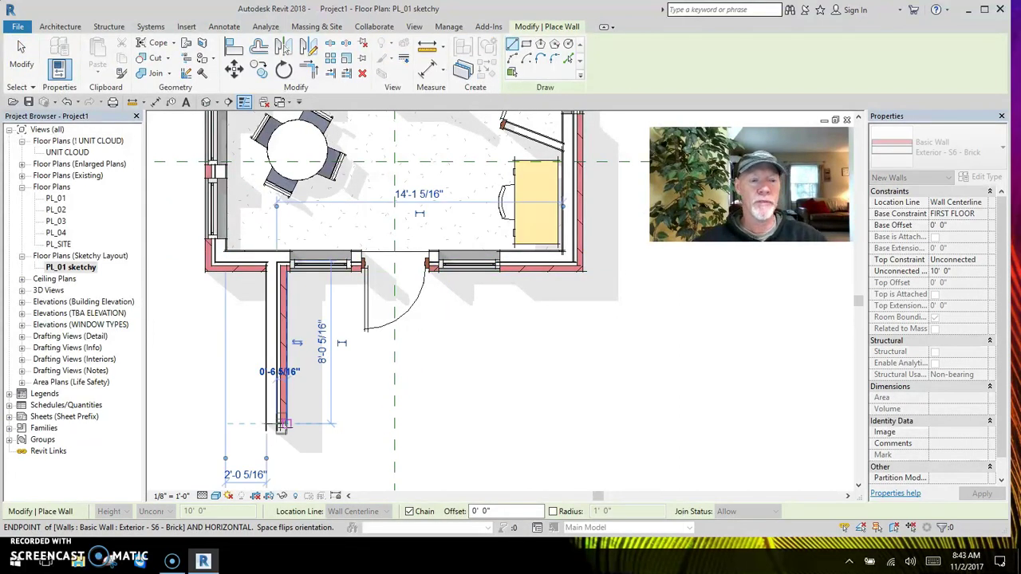
{"action": "left_click", "coordinate": [281, 424]}
{"action": "key", "text": "Escape"}
Step: Draw a 45° brick wall from the right corner and nudge it slightly right
{"action": "left_click", "coordinate": [517, 273]}
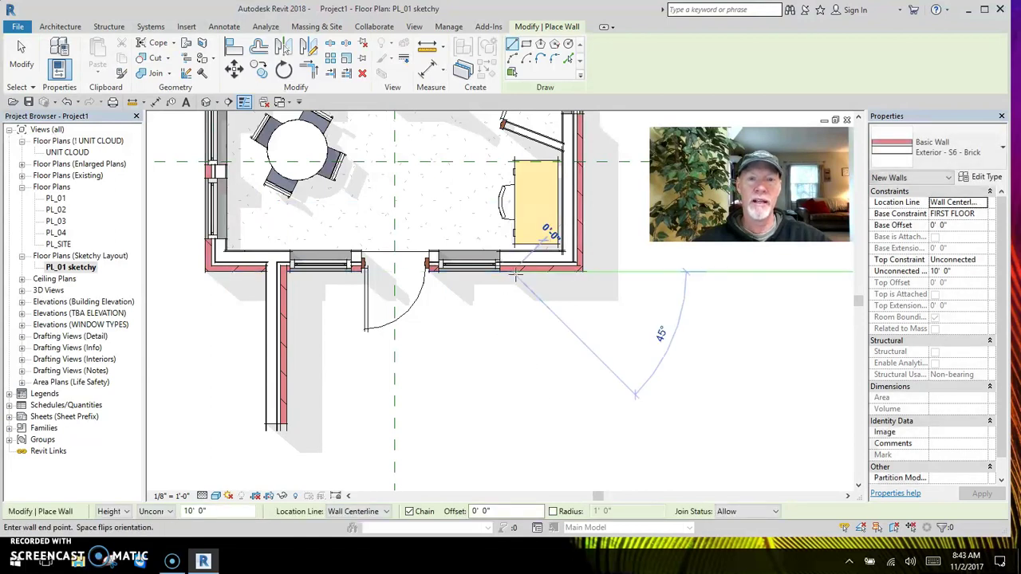
{"action": "left_click", "coordinate": [670, 460]}
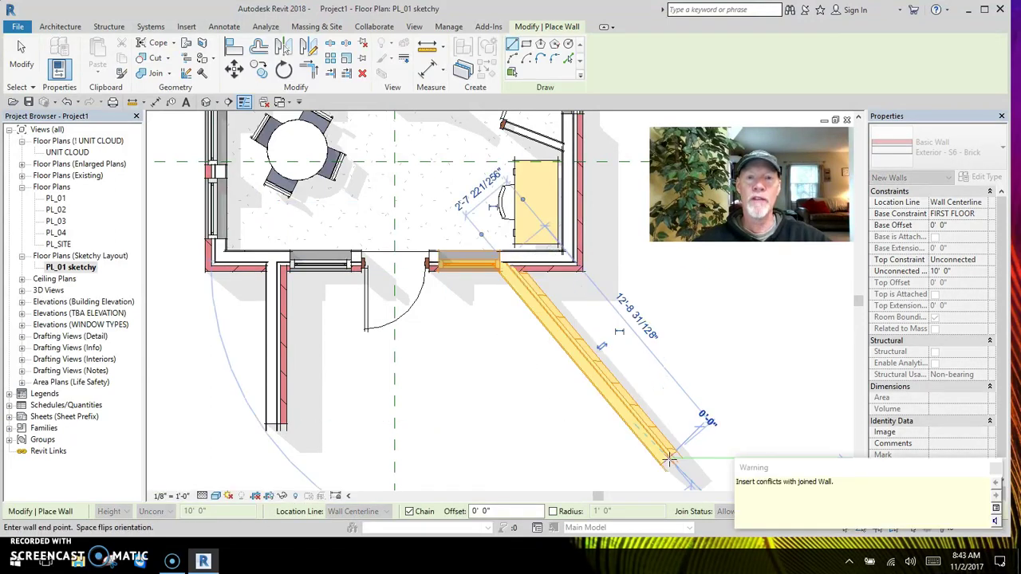
{"action": "key", "text": "Escape"}
{"action": "key", "text": "Escape"}
{"action": "left_click", "coordinate": [580, 368]}
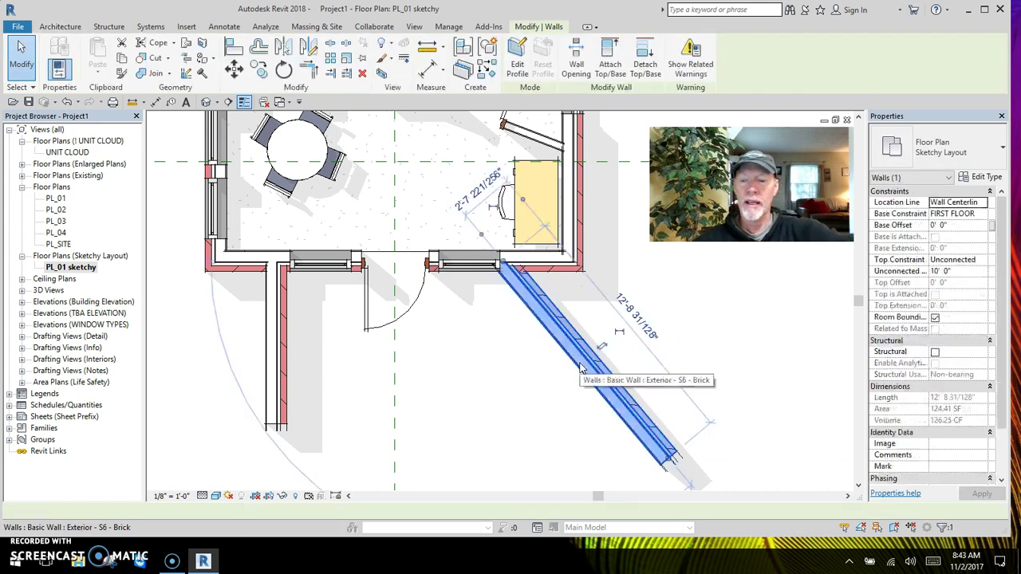
{"action": "key", "text": "Right"}
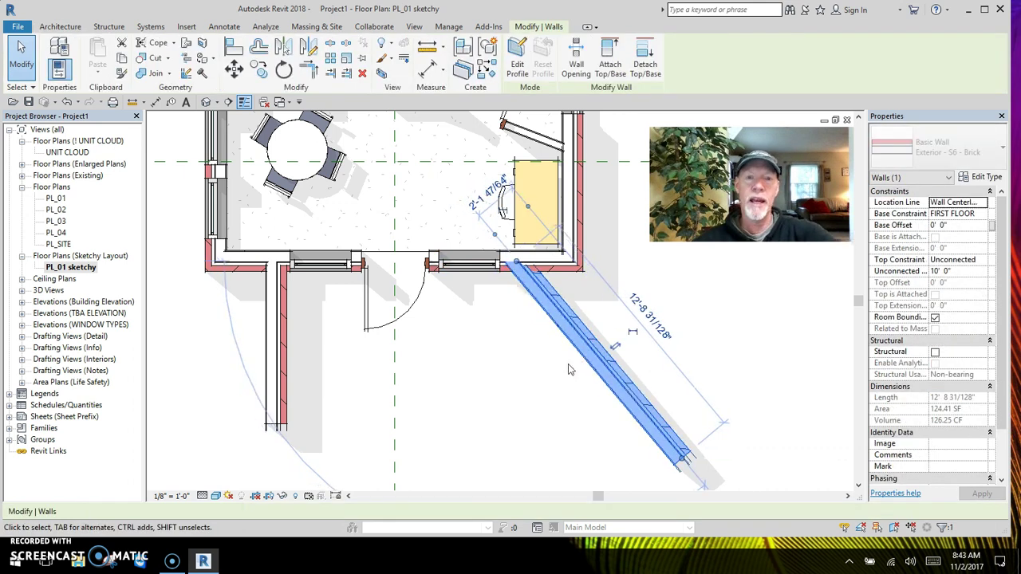
{"action": "left_click", "coordinate": [568, 368]}
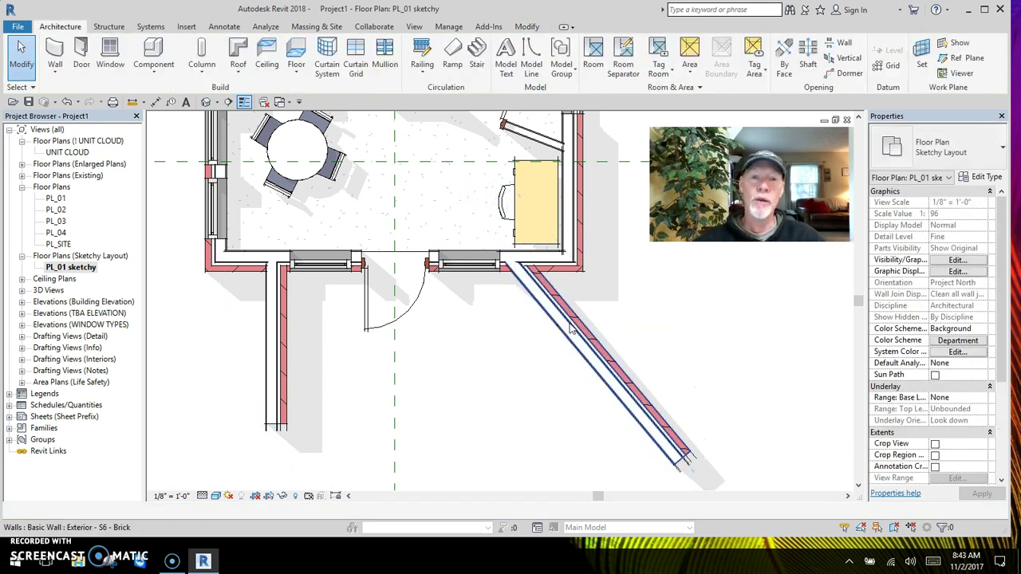
{"action": "left_click", "coordinate": [558, 366]}
{"action": "left_click", "coordinate": [484, 389]}
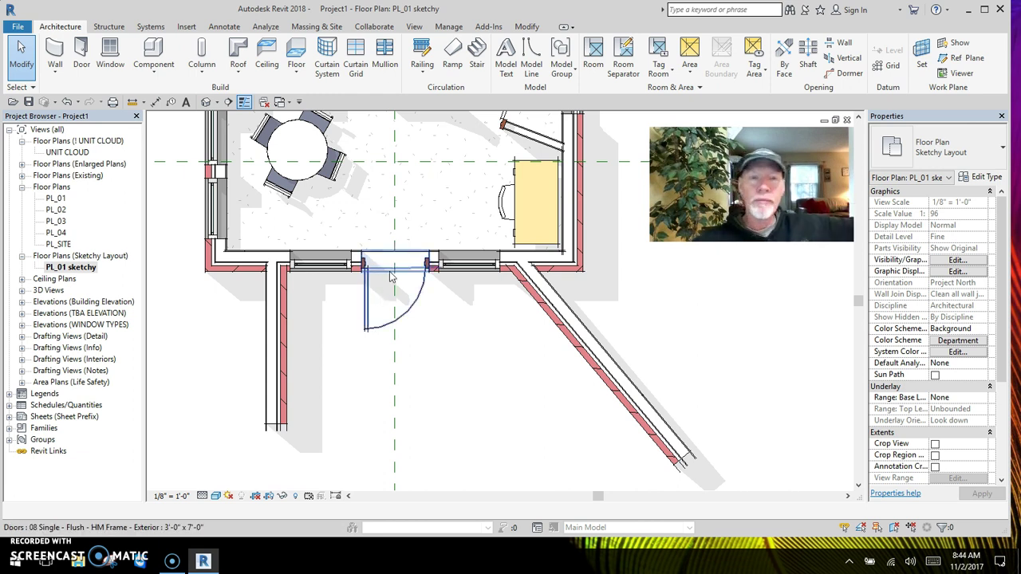
Step: Start a Cast-In-Place Brick/Concrete stair, FIRST FLOOR to SECOND FLOOR, 3'-0" run width
{"action": "middle_click_drag", "start_coordinate": [468, 377], "coordinate": [474, 289]}
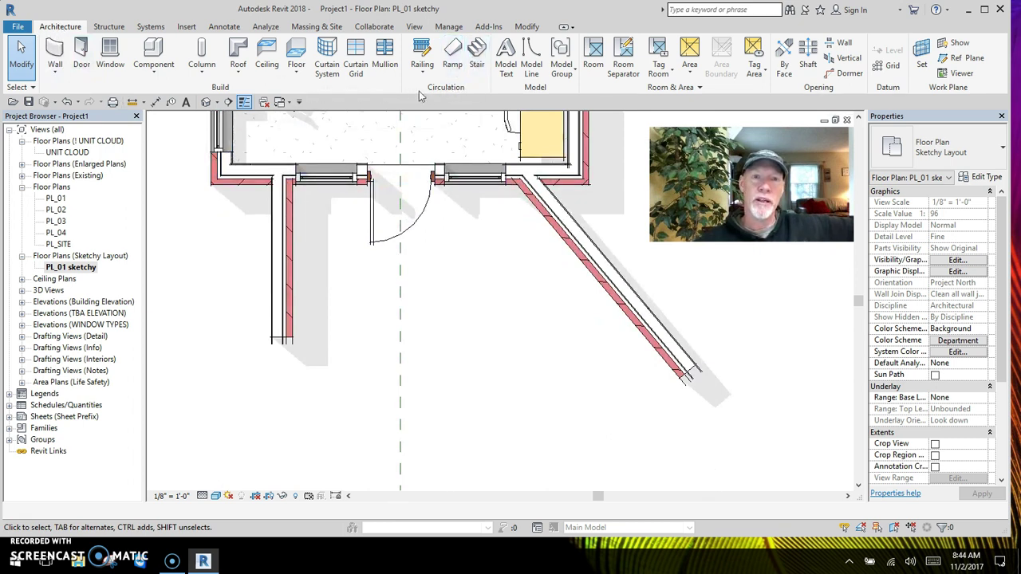
{"action": "left_click", "coordinate": [476, 58]}
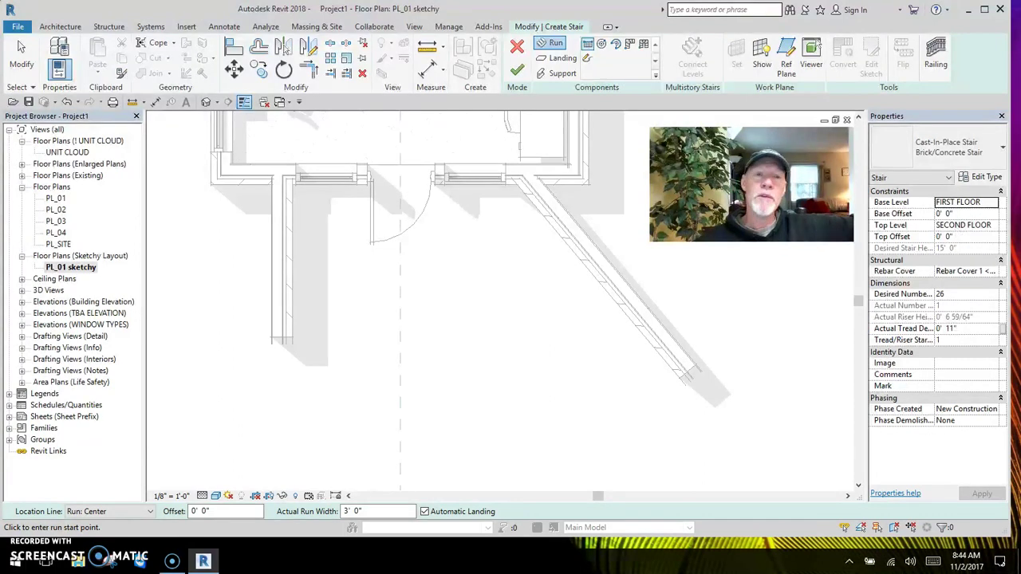
{"action": "left_click", "coordinate": [963, 214]}
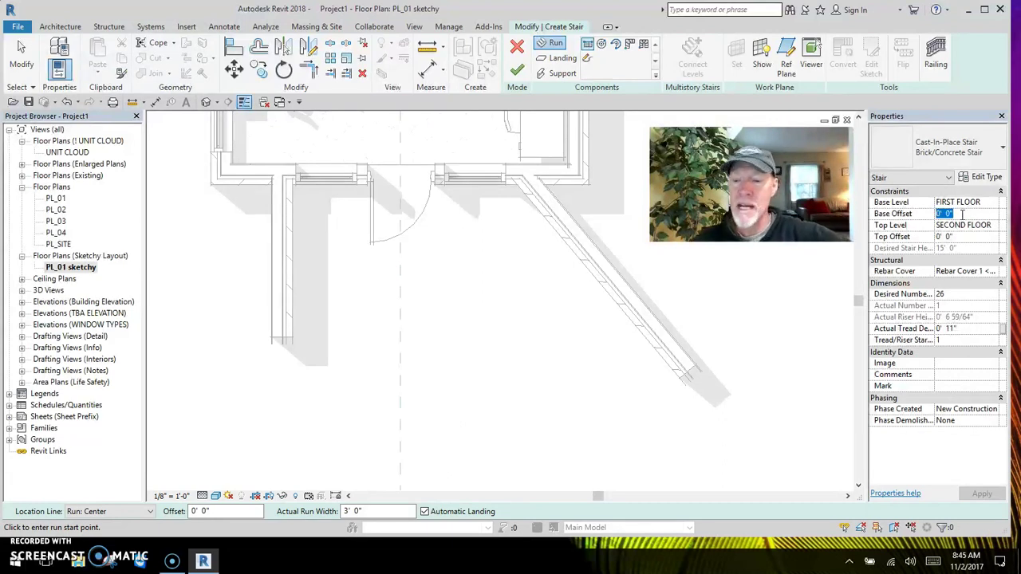
Step: Set the stair's Base Offset to -3' 0" and Top Level to FIRST FLOOR
{"action": "type", "text": "-3"}
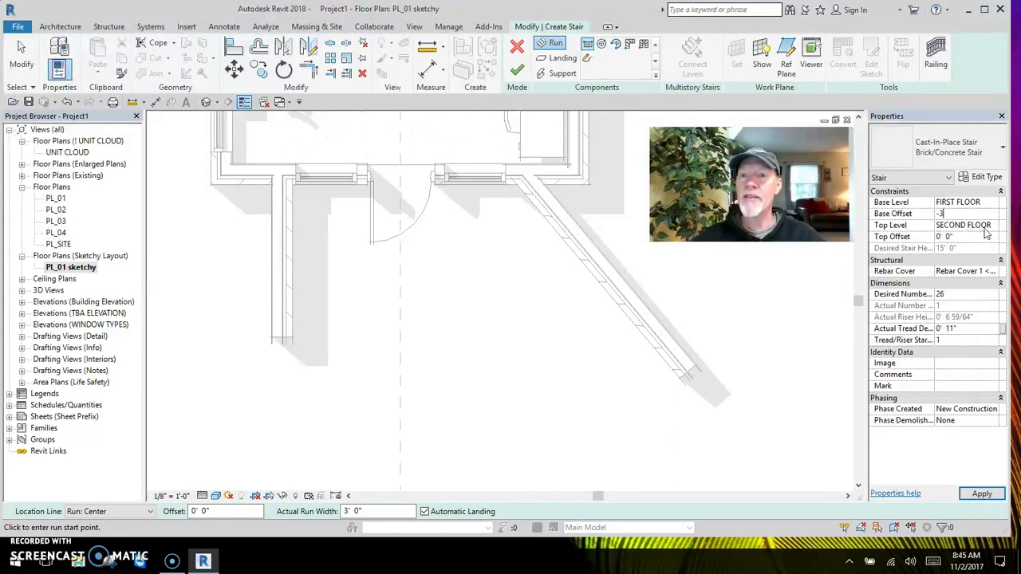
{"action": "left_click", "coordinate": [992, 226]}
{"action": "left_click", "coordinate": [965, 237]}
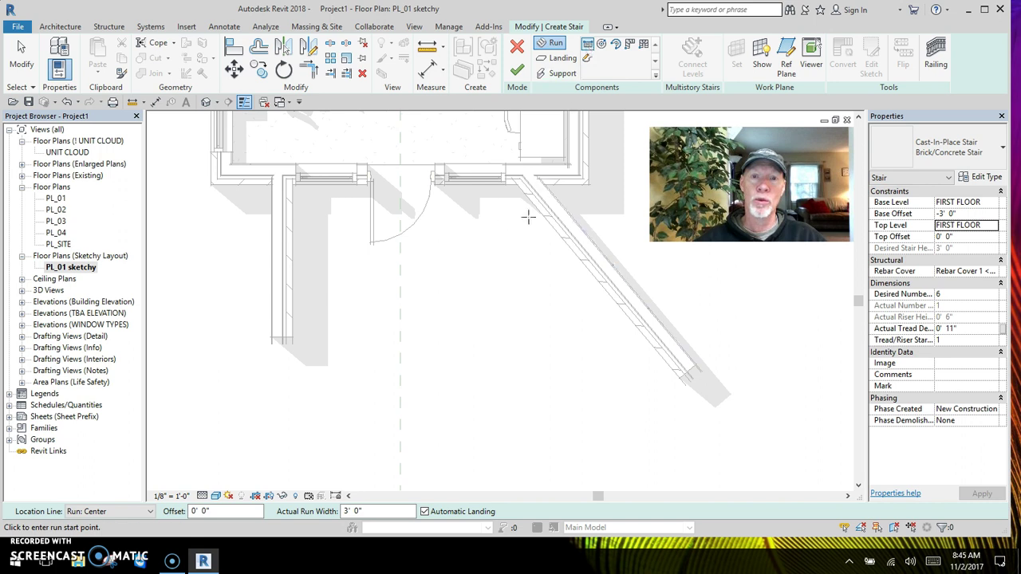
Step: Place a 6-riser stair run below the entry door
{"action": "left_click", "coordinate": [468, 234]}
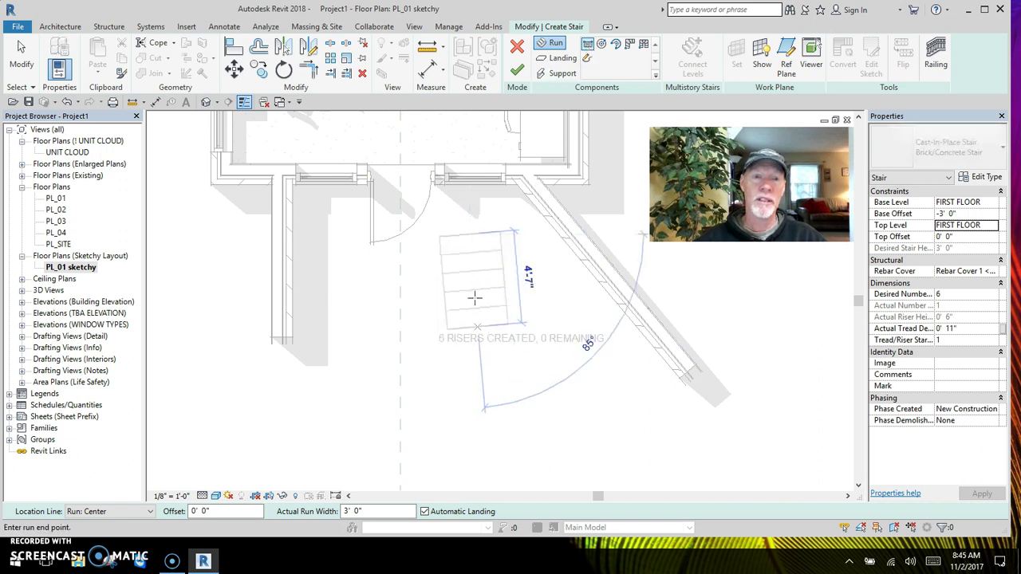
{"action": "left_click", "coordinate": [473, 361]}
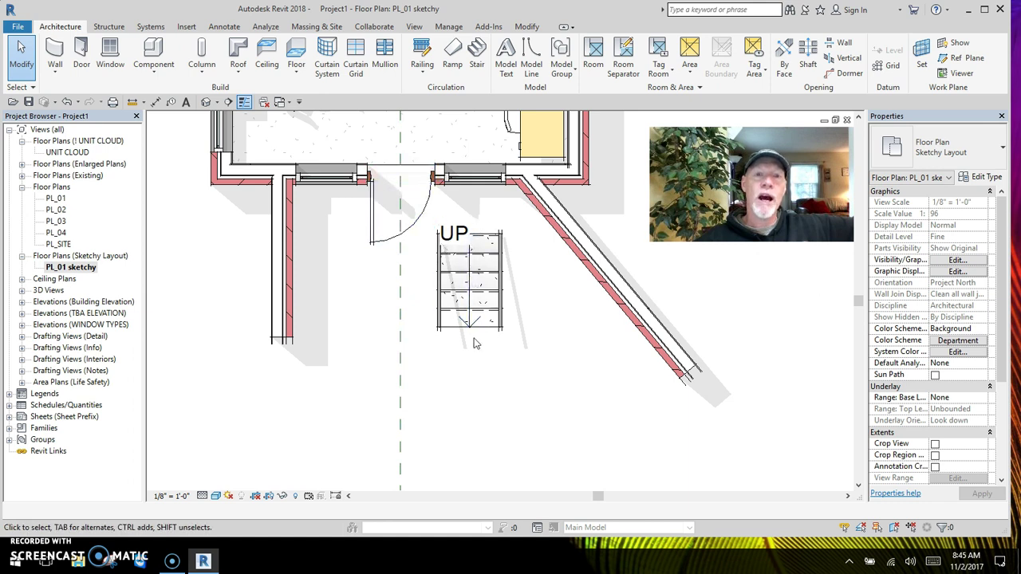
{"action": "left_click", "coordinate": [489, 294]}
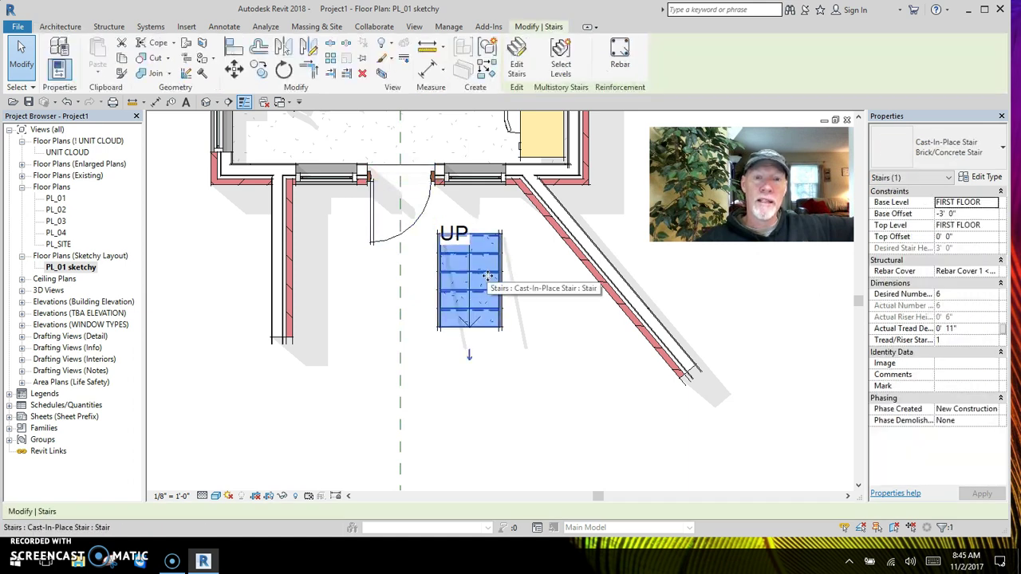
Step: Flip the stair, move it in front of the door, then delete it
{"action": "left_click", "coordinate": [469, 356]}
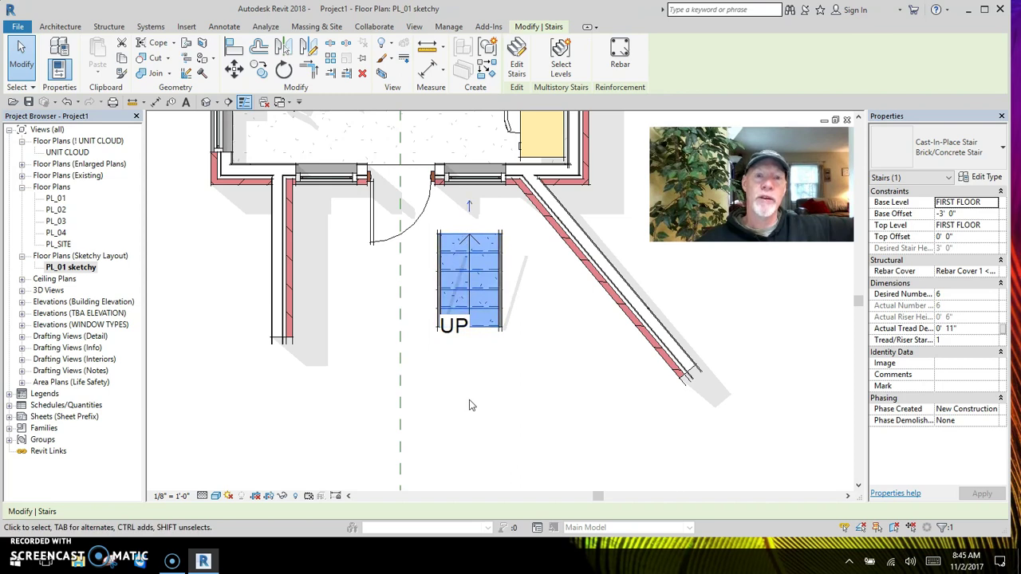
{"action": "left_click_drag", "start_coordinate": [467, 271], "coordinate": [399, 227]}
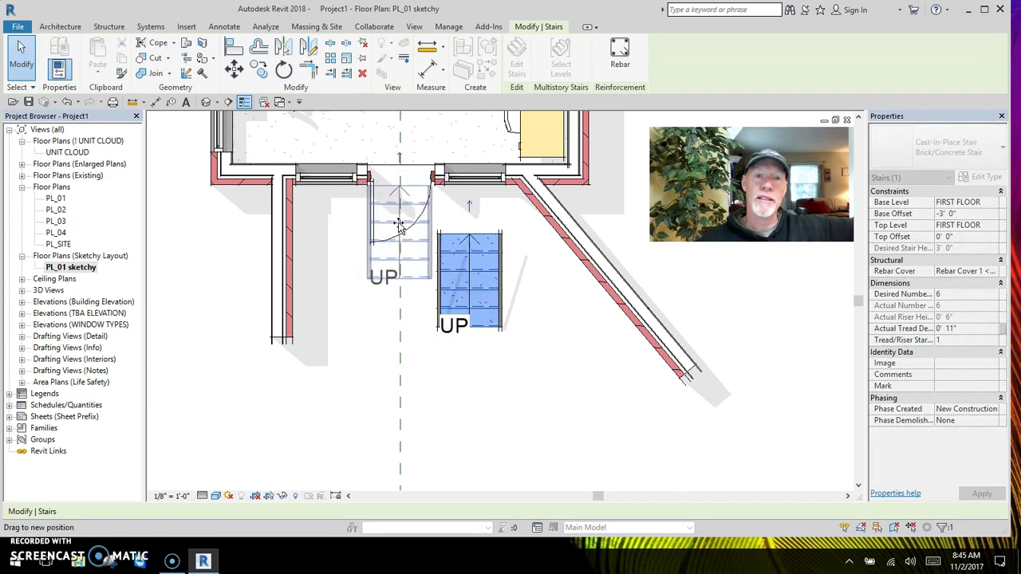
{"action": "left_click", "coordinate": [511, 381]}
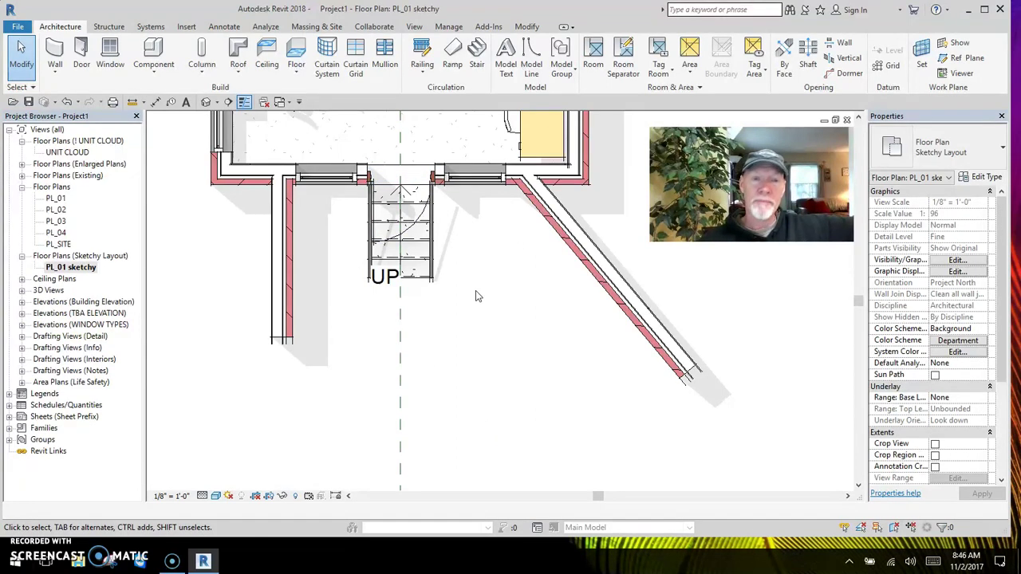
{"action": "left_click", "coordinate": [418, 243]}
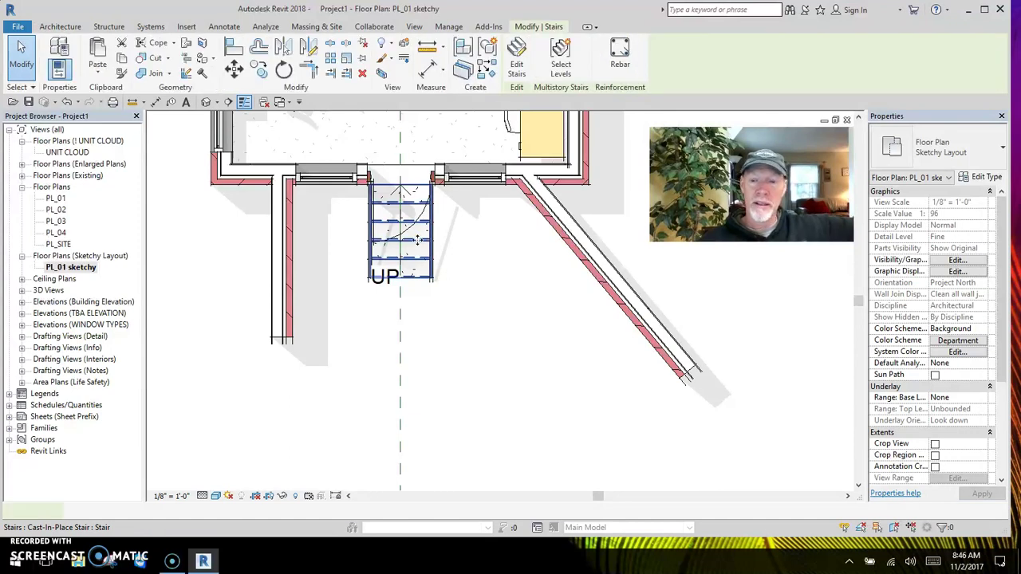
{"action": "key", "text": "Delete"}
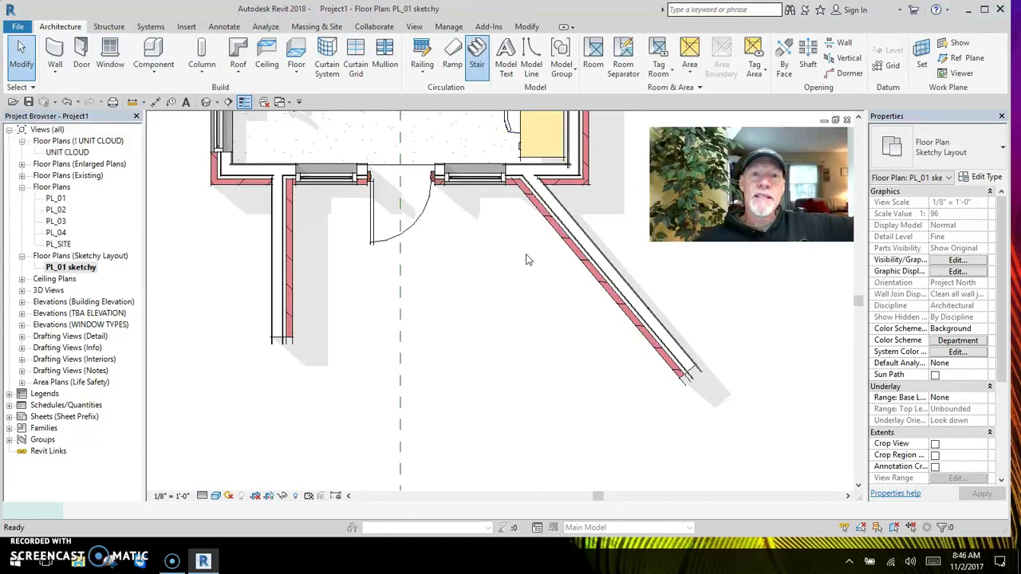
Step: Start a new stair and switch its run to Create Sketch mode
{"action": "left_click", "coordinate": [476, 60]}
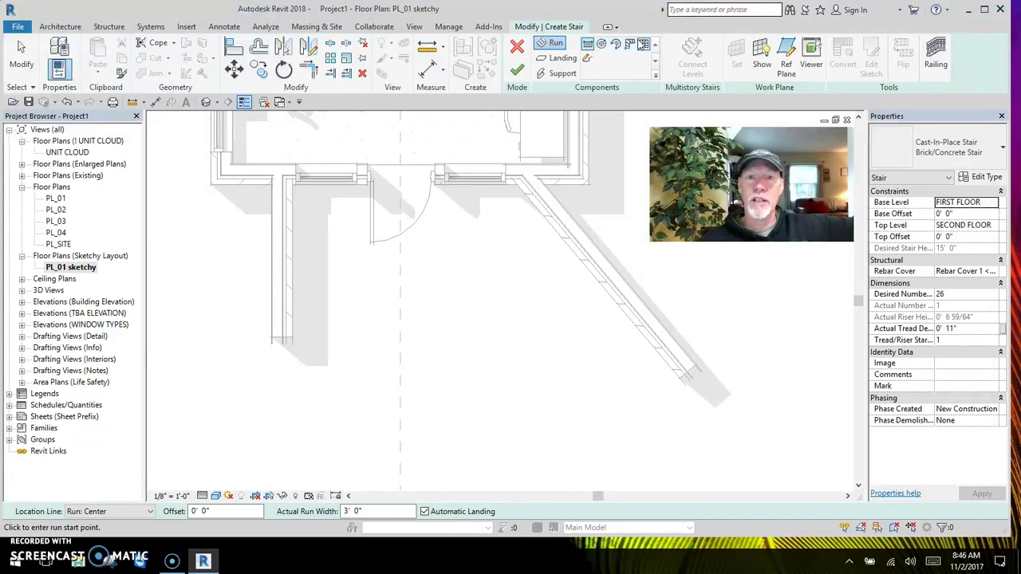
{"action": "left_click", "coordinate": [588, 59]}
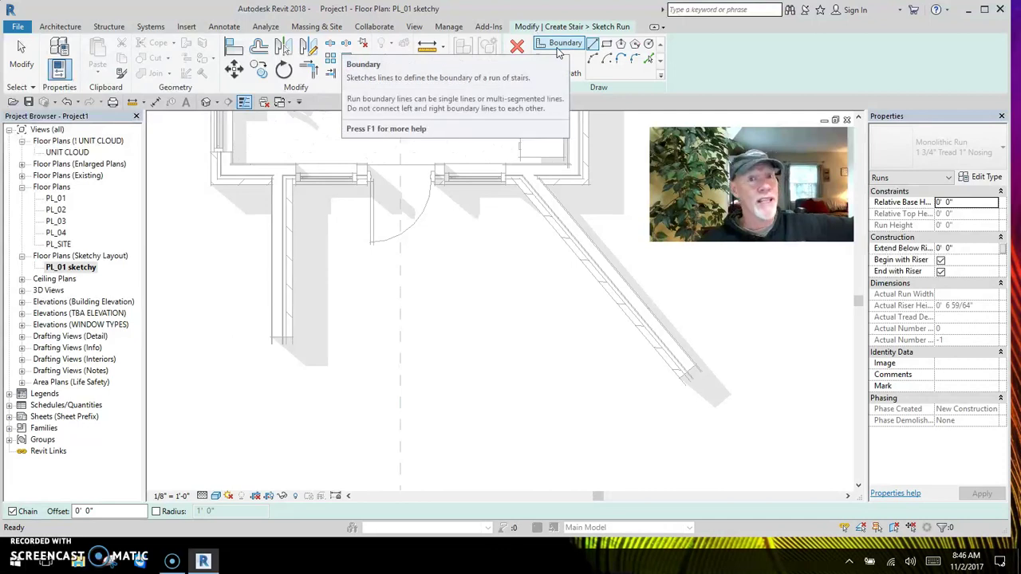
{"action": "left_click", "coordinate": [589, 164]}
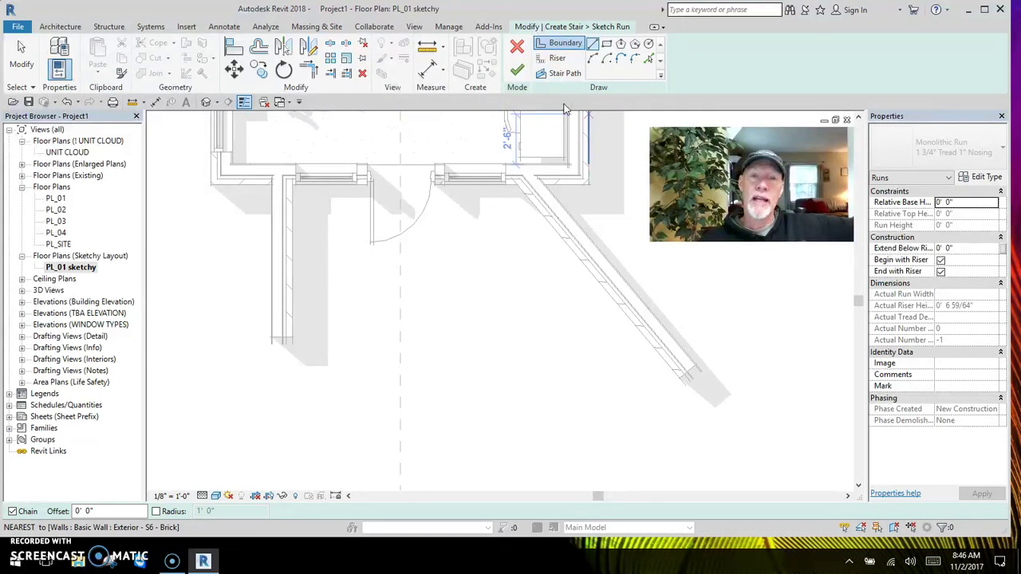
Step: Sketch boundary lines along the left wall face and the diagonal wall
{"action": "key", "text": "Escape"}
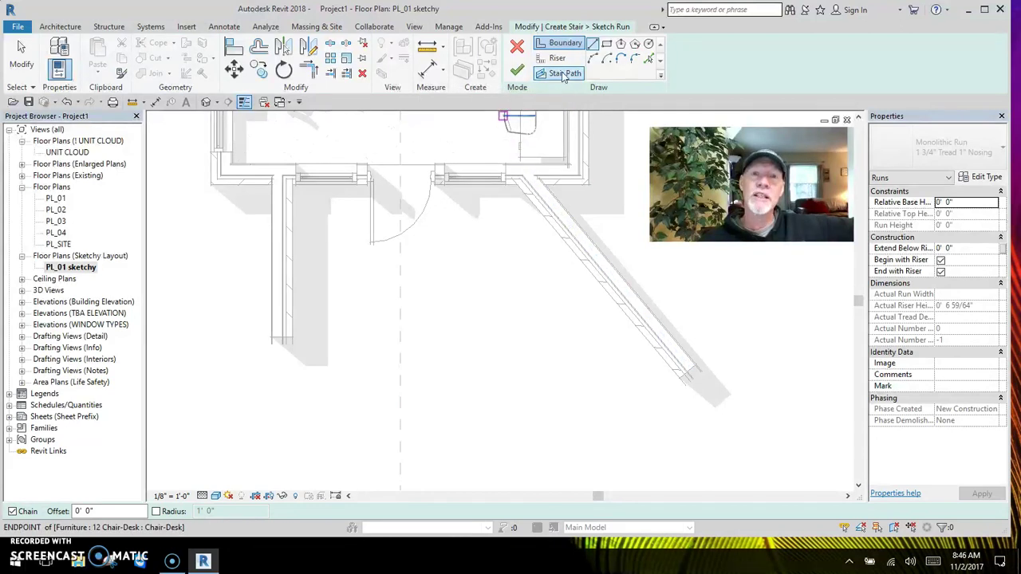
{"action": "left_click", "coordinate": [519, 155]}
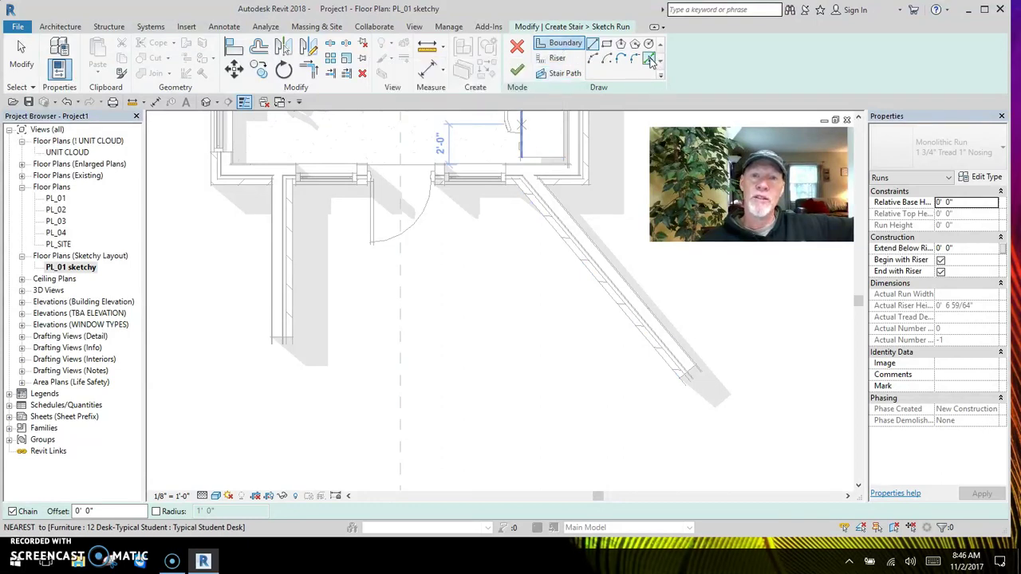
{"action": "left_click", "coordinate": [594, 46]}
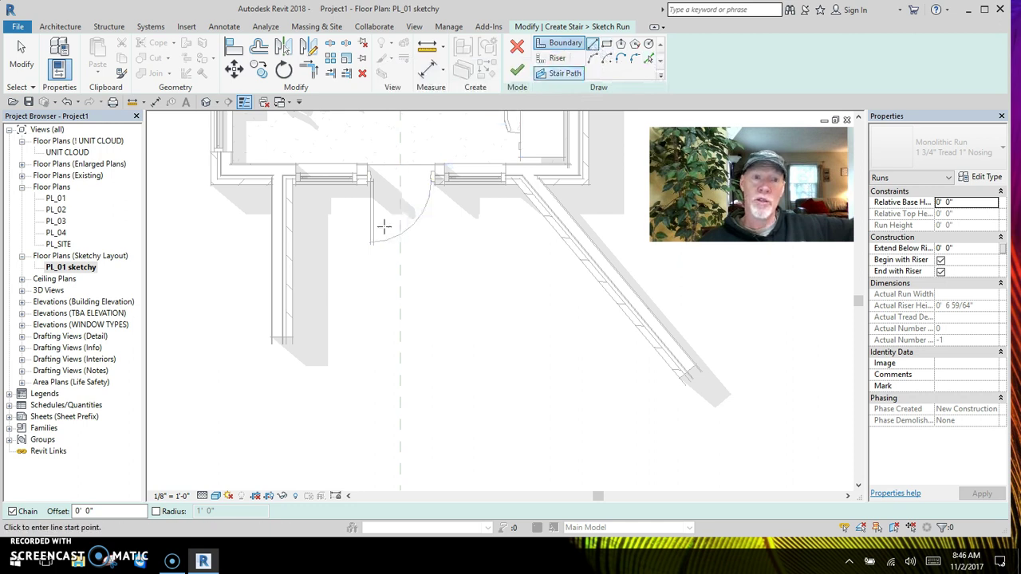
{"action": "left_click", "coordinate": [292, 190]}
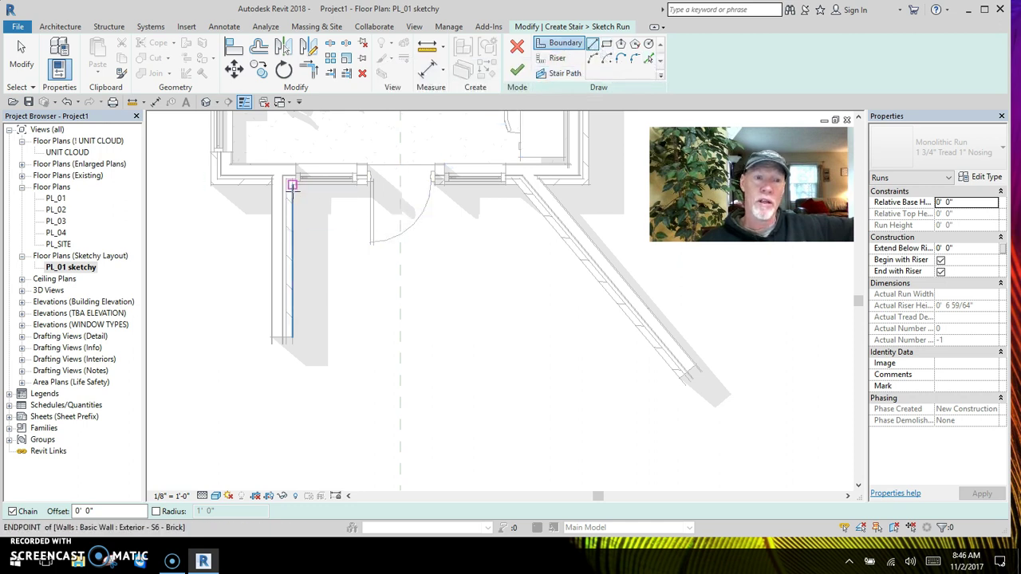
{"action": "left_click", "coordinate": [293, 325]}
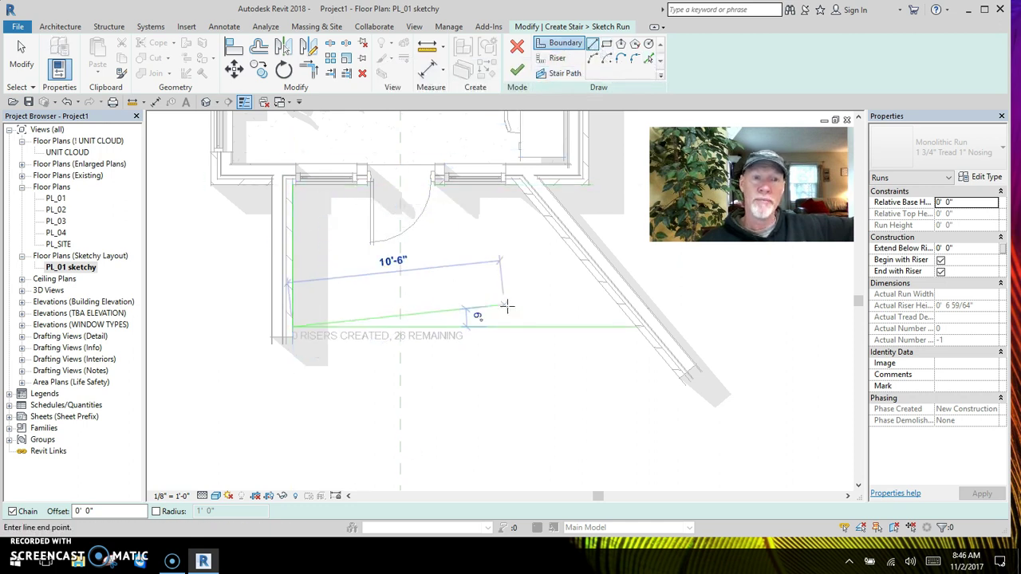
{"action": "key", "text": "Escape"}
{"action": "left_click", "coordinate": [524, 199]}
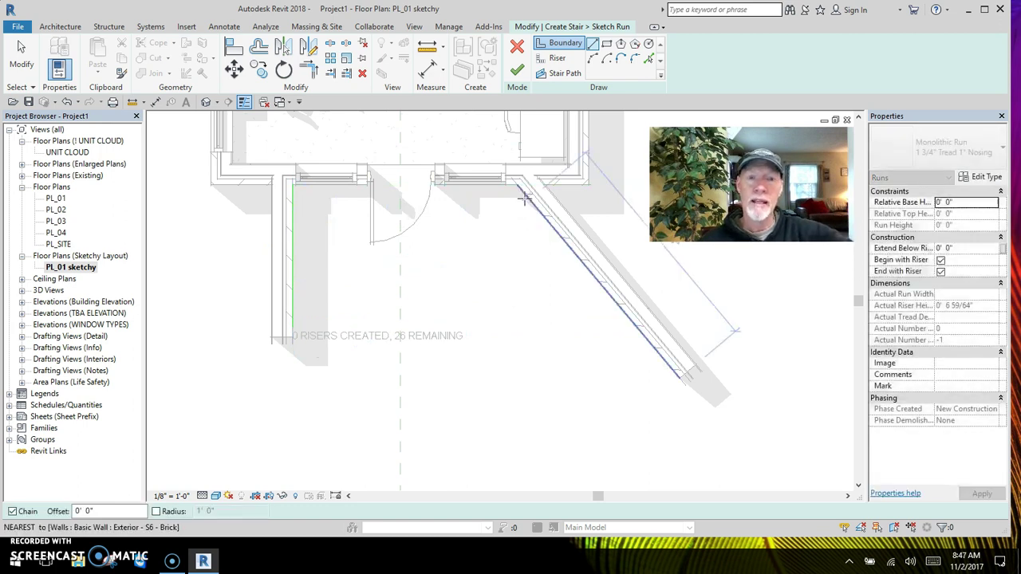
{"action": "left_click", "coordinate": [633, 343]}
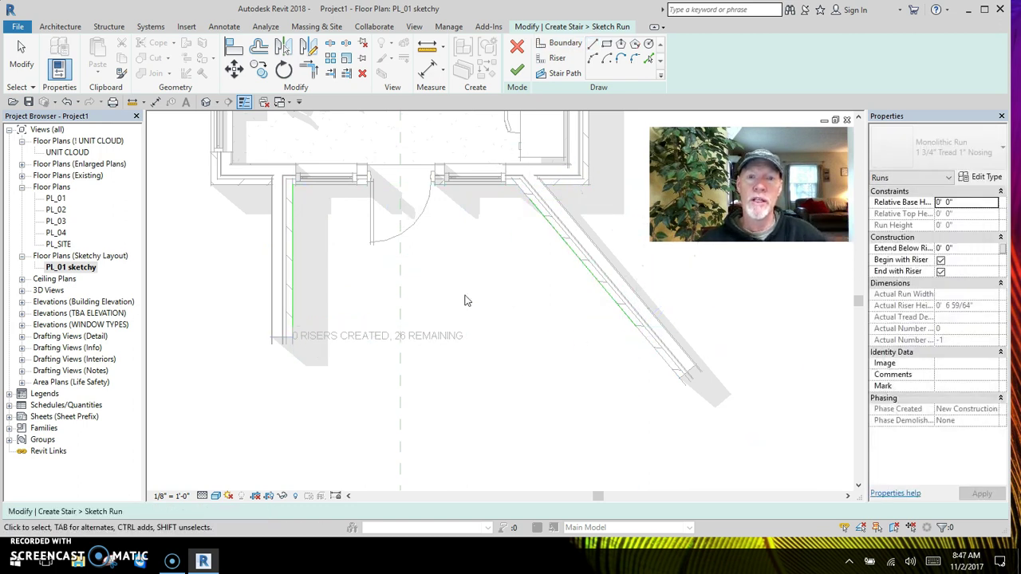
{"action": "key", "text": "Escape"}
{"action": "key", "text": "Escape"}
Step: Shorten the diagonal boundary to 6'-0" and the left boundary to 4'-0"
{"action": "mouse_move", "coordinate": [530, 206]}
{"action": "left_mouse_down"}
{"action": "mouse_move", "coordinate": [558, 231]}
{"action": "mouse_move", "coordinate": [571, 279]}
{"action": "left_mouse_up"}
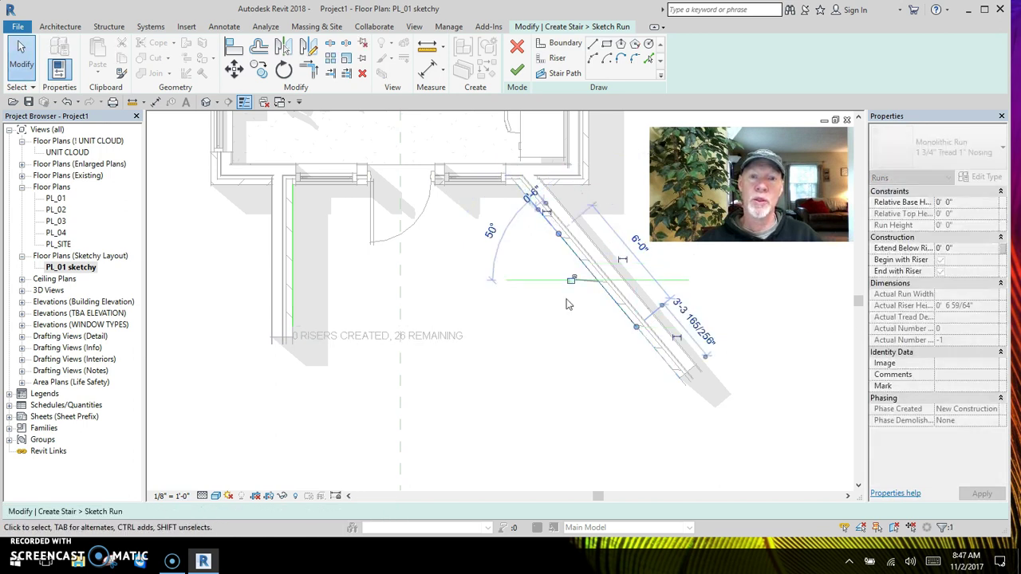
{"action": "left_click", "coordinate": [425, 307]}
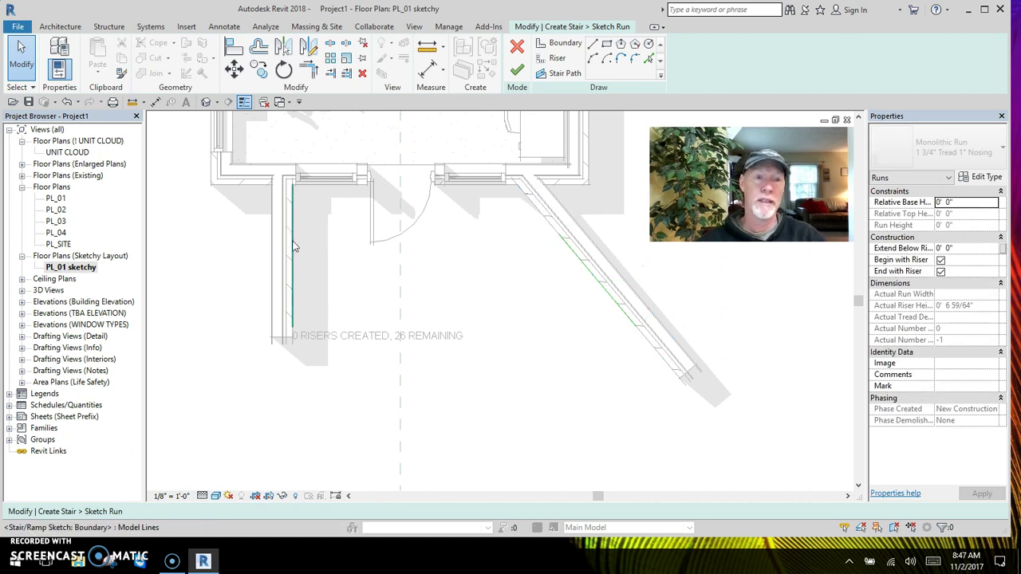
{"action": "left_click", "coordinate": [292, 191]}
{"action": "left_click_drag", "start_coordinate": [291, 188], "coordinate": [292, 245]}
{"action": "left_click", "coordinate": [391, 285]}
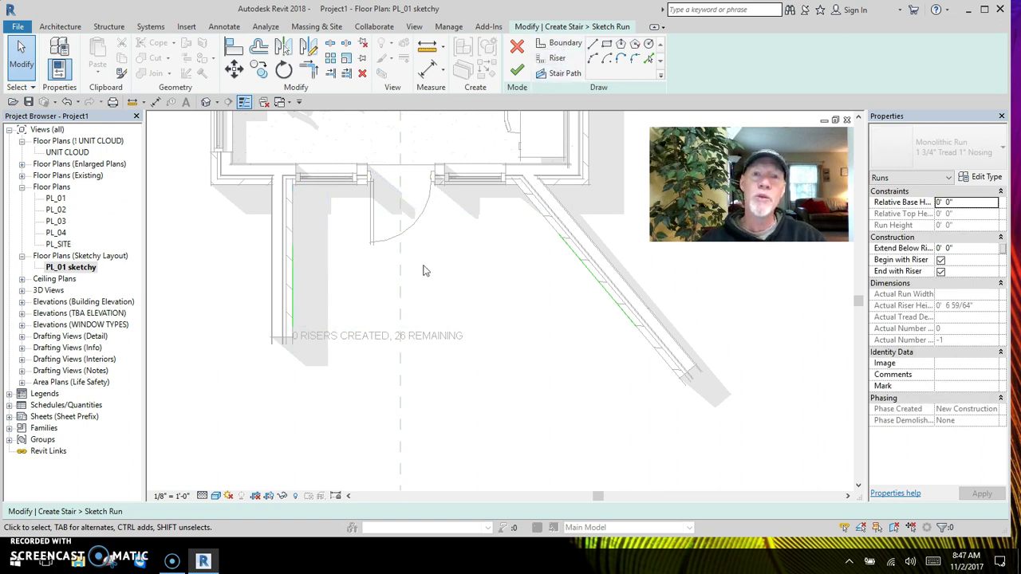
{"action": "left_click", "coordinate": [561, 43]}
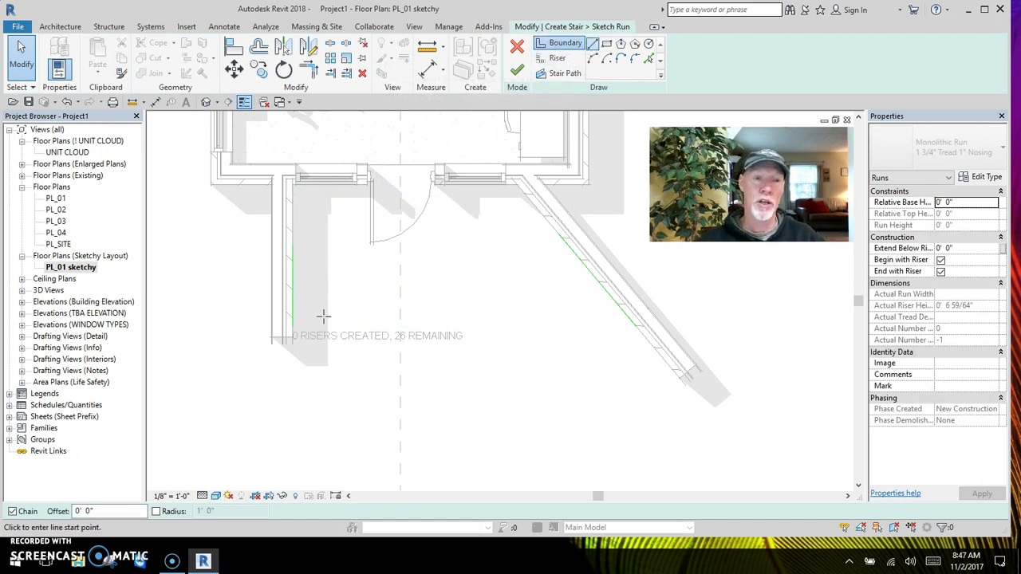
Step: Draw a horizontal boundary line across the bottom of the sketch
{"action": "left_click", "coordinate": [293, 327]}
{"action": "left_click", "coordinate": [465, 327]}
{"action": "key", "text": "Escape"}
{"action": "key", "text": "Escape"}
{"action": "key", "text": "Return"}
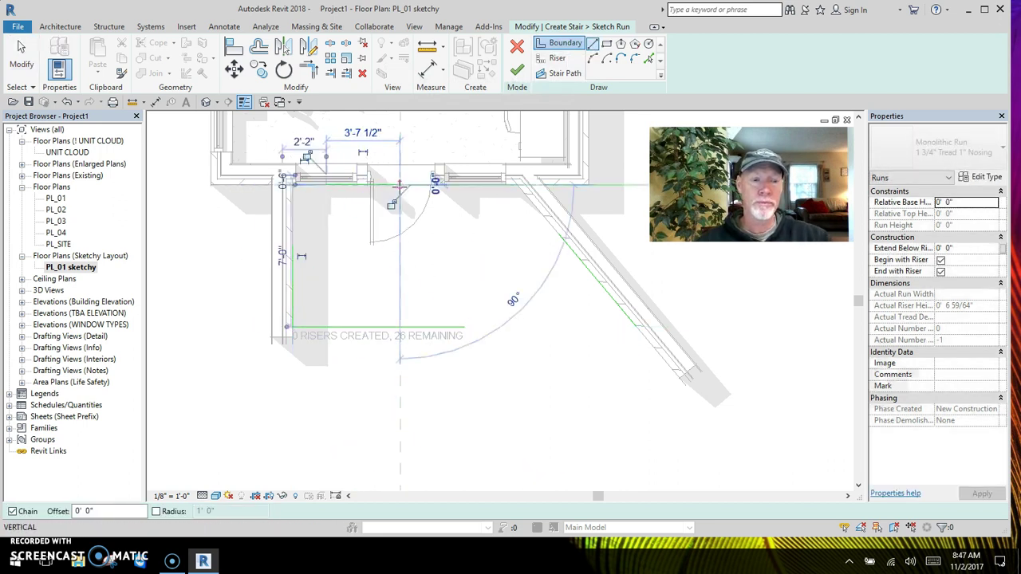
Step: Trim/Extend the top and bottom lines to meet the left and angled boundaries
{"action": "key", "text": "t"}
{"action": "key", "text": "r"}
{"action": "left_click", "coordinate": [355, 186]}
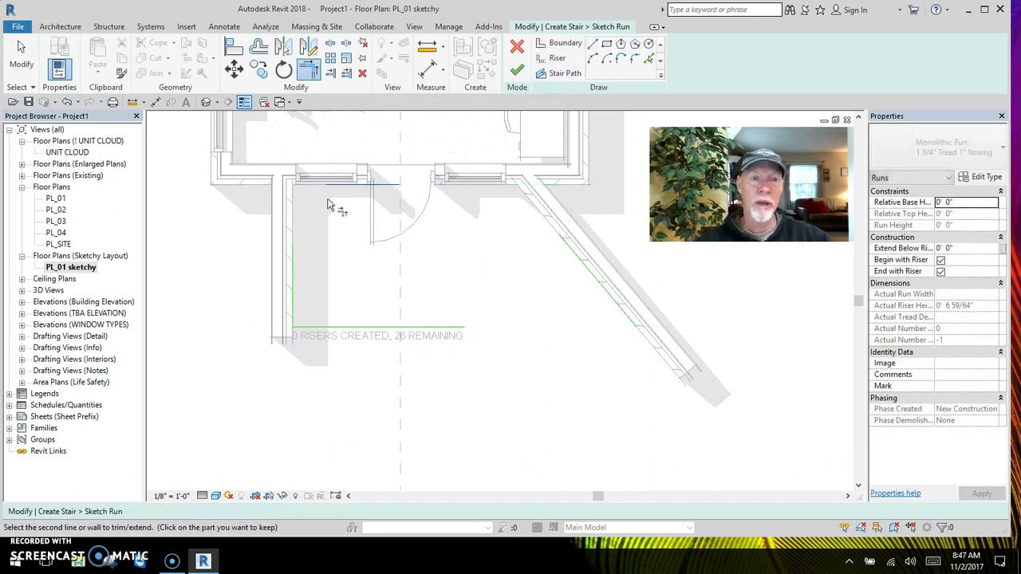
{"action": "left_click", "coordinate": [293, 263]}
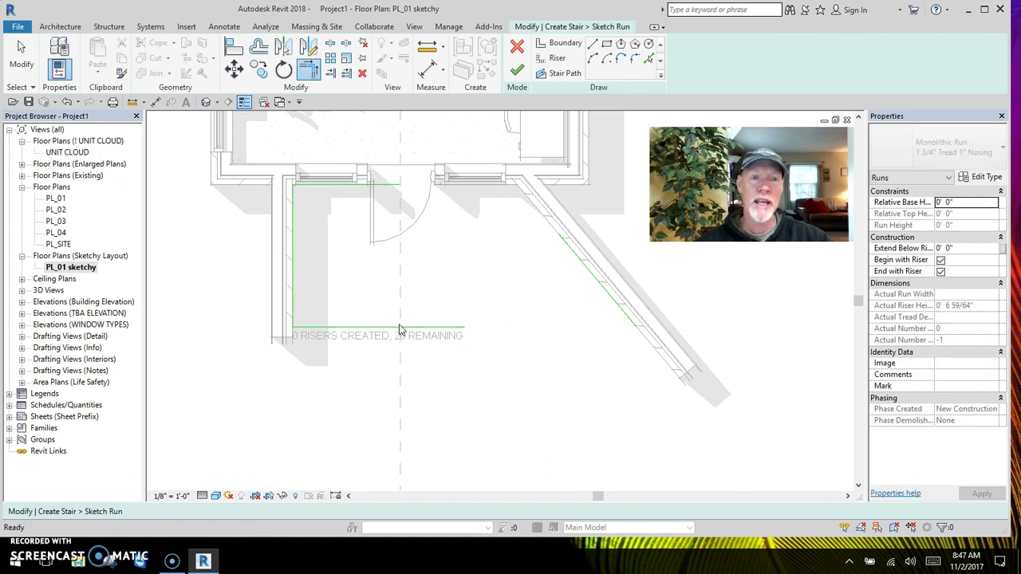
{"action": "key", "text": "Escape"}
{"action": "key", "text": "t"}
{"action": "key", "text": "r"}
{"action": "left_click", "coordinate": [452, 328]}
{"action": "left_click", "coordinate": [587, 262]}
{"action": "left_click", "coordinate": [391, 192]}
{"action": "left_click", "coordinate": [583, 261]}
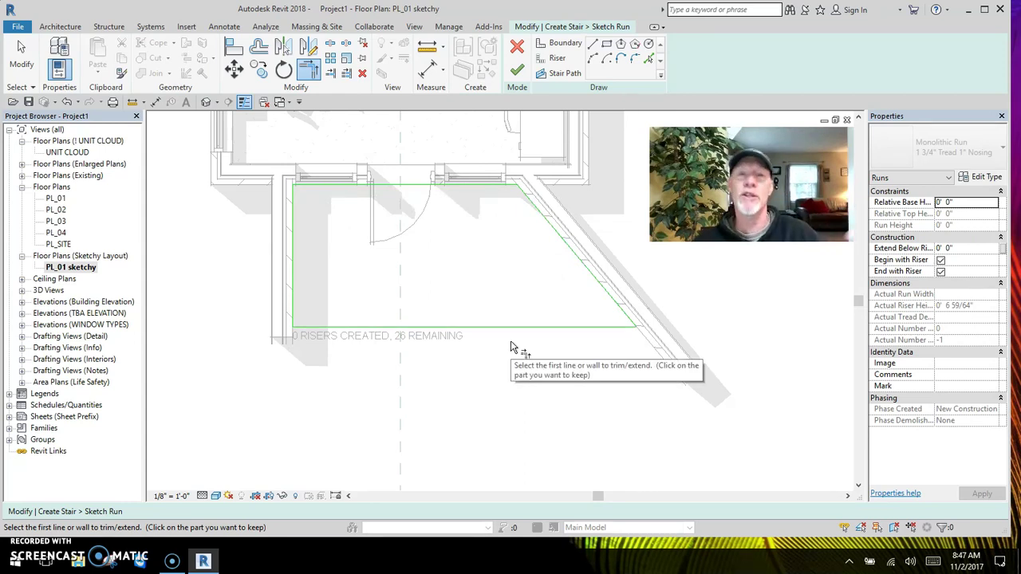
{"action": "key", "text": "Escape"}
{"action": "key", "text": "Escape"}
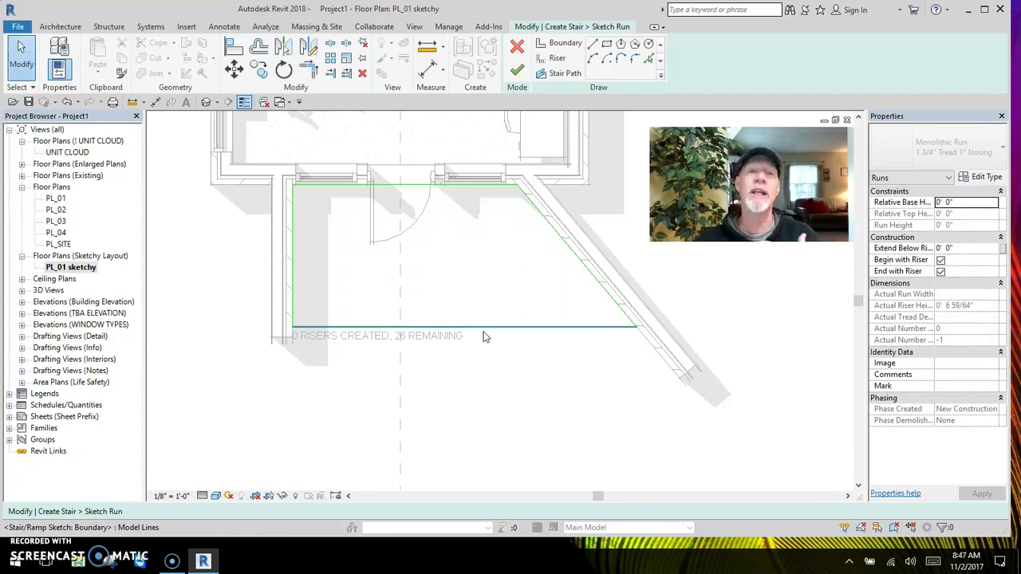
Step: Delete the extra boundary lines, leaving only the left and angled sides
{"action": "left_click", "coordinate": [550, 236]}
{"action": "key", "text": "Delete"}
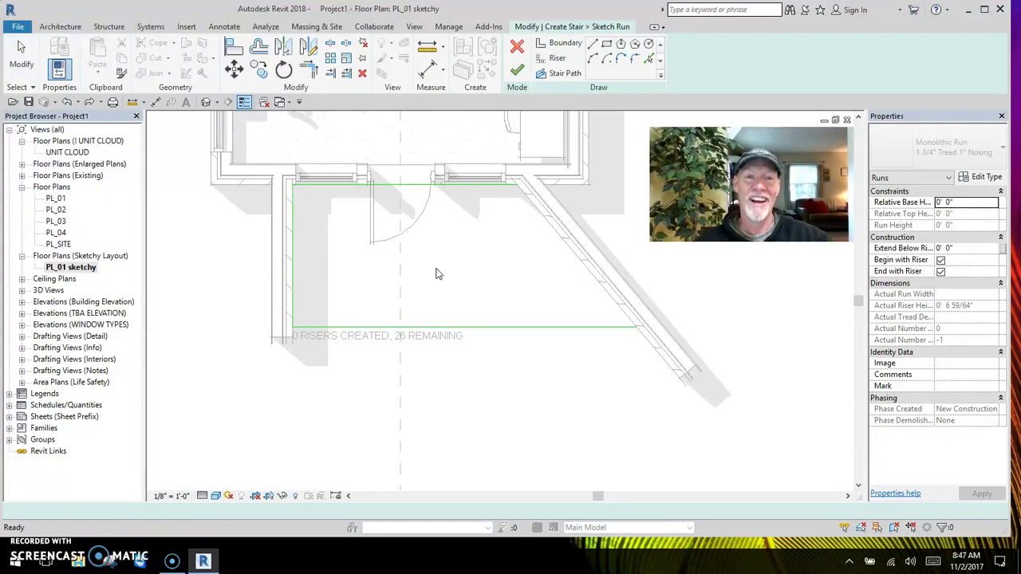
{"action": "left_click", "coordinate": [488, 194]}
{"action": "key", "text": "Delete"}
{"action": "left_click", "coordinate": [511, 328]}
{"action": "key", "text": "Delete"}
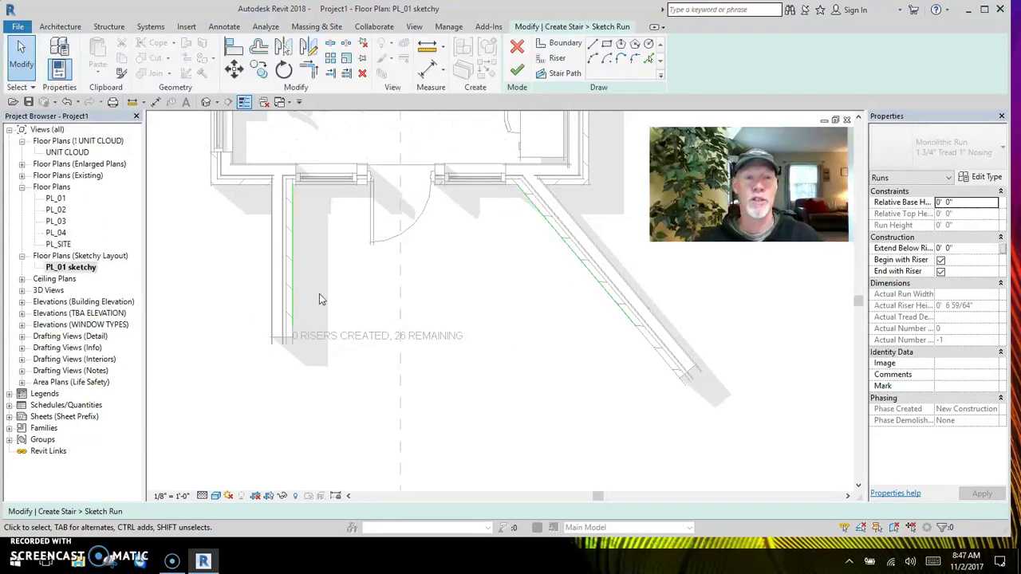
{"action": "left_click", "coordinate": [558, 59]}
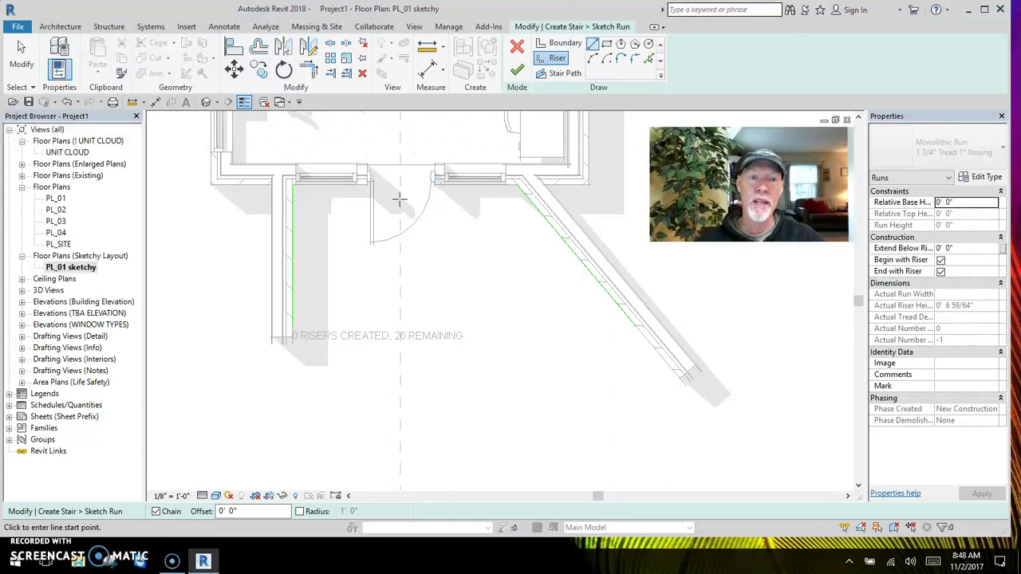
Step: Draw the first riser along the entry wall, extended to both side boundaries
{"action": "left_click", "coordinate": [357, 183]}
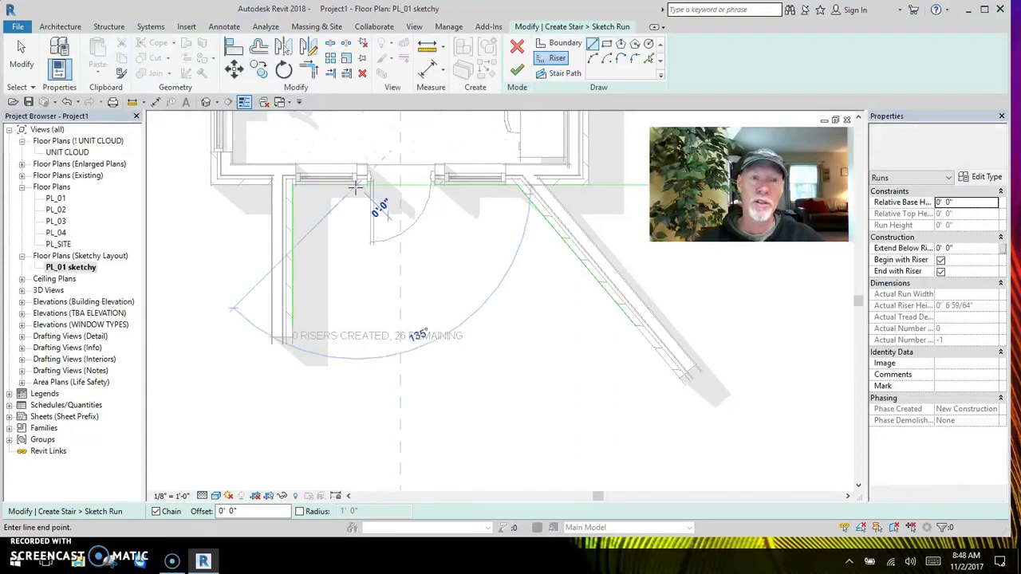
{"action": "left_click", "coordinate": [458, 185]}
{"action": "key", "text": "Escape"}
{"action": "key", "text": "Escape"}
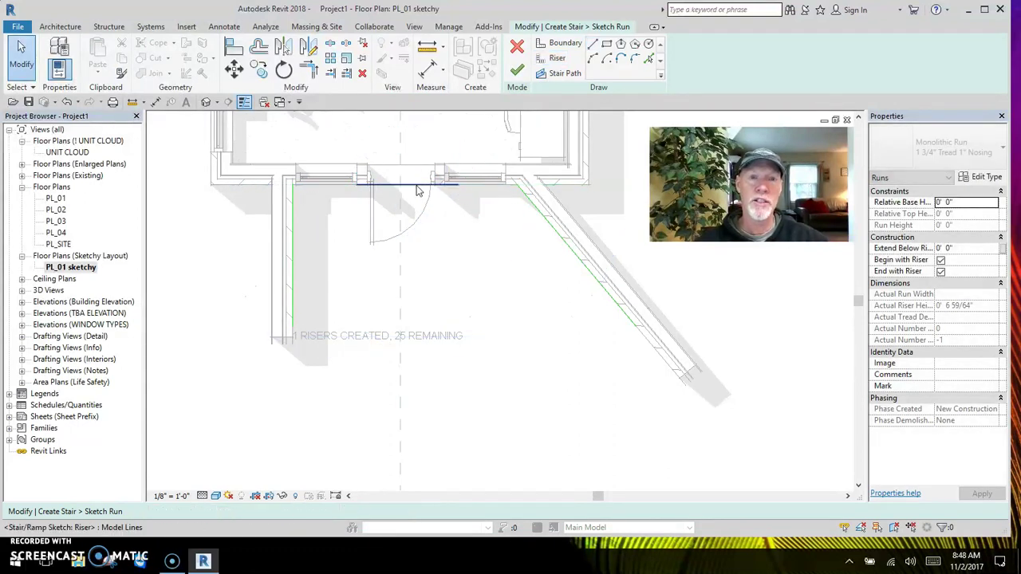
{"action": "left_click", "coordinate": [416, 188]}
{"action": "key", "text": "Escape"}
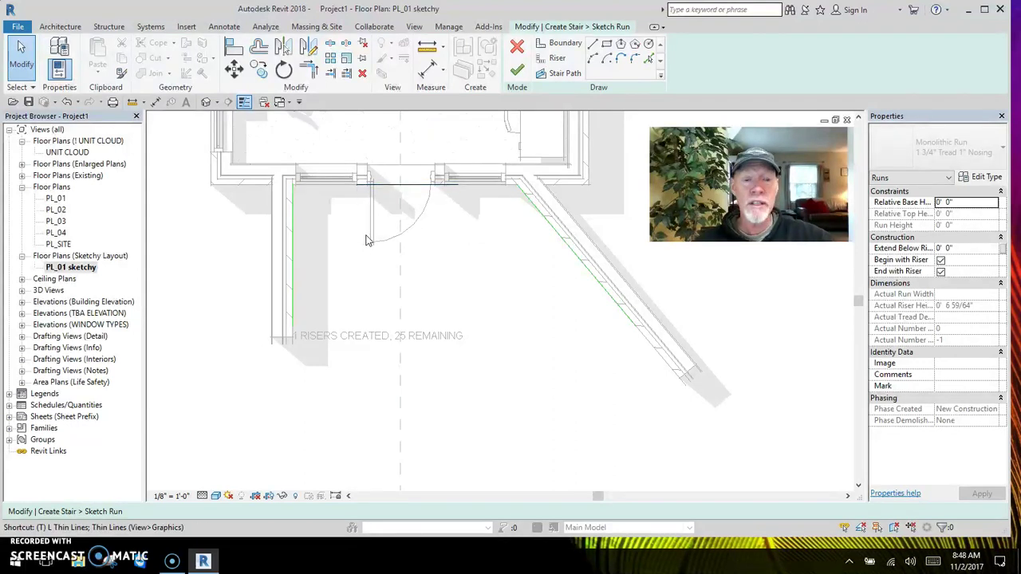
{"action": "key", "text": "t"}
{"action": "key", "text": "r"}
{"action": "left_click", "coordinate": [383, 185]}
{"action": "left_click", "coordinate": [294, 228]}
{"action": "left_click", "coordinate": [524, 204]}
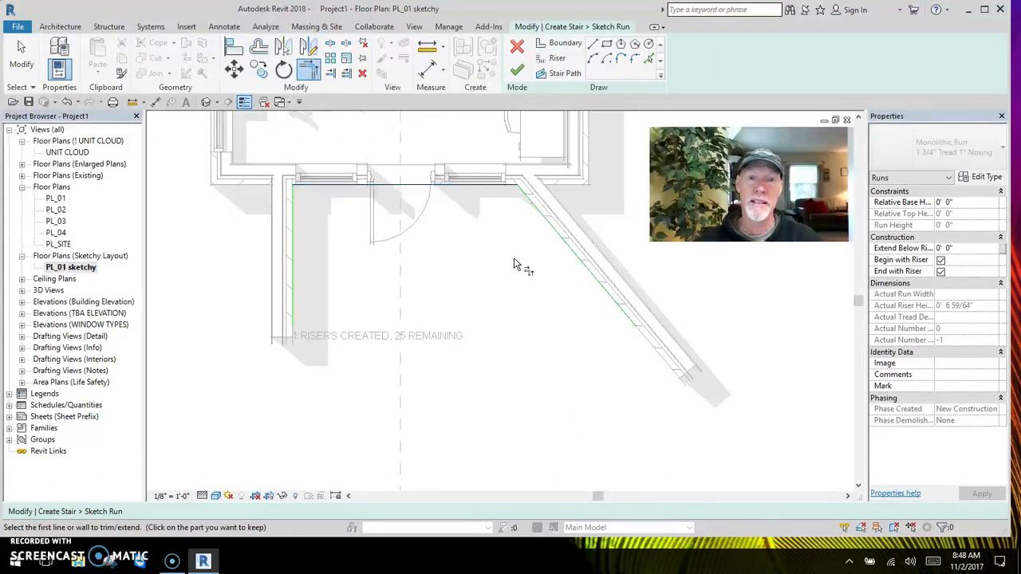
{"action": "key", "text": "Escape"}
{"action": "key", "text": "Escape"}
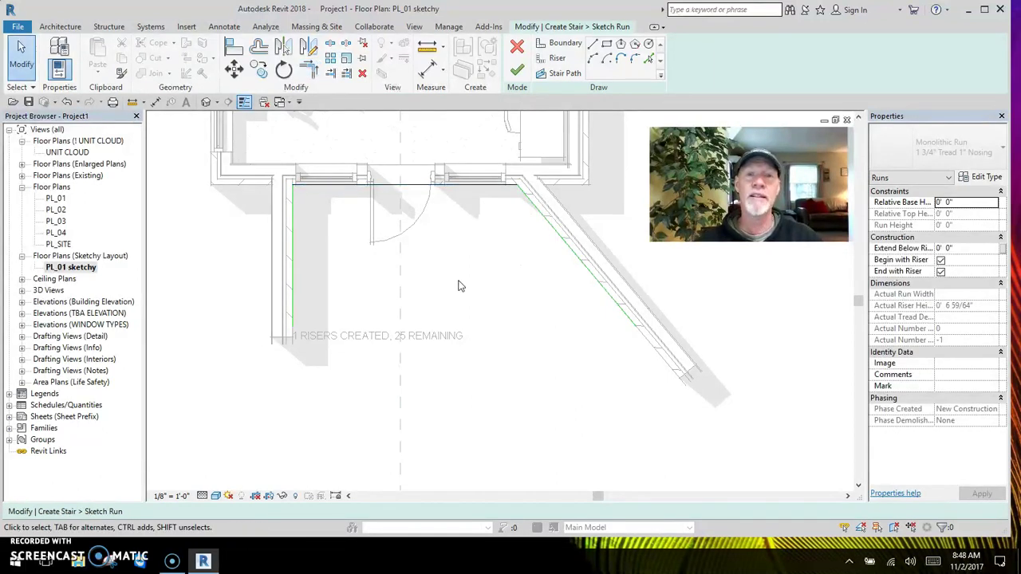
Step: Copy the riser down 1' to create the second and third risers
{"action": "left_click", "coordinate": [460, 187]}
{"action": "key", "text": "c"}
{"action": "key", "text": "o"}
{"action": "left_click", "coordinate": [464, 230]}
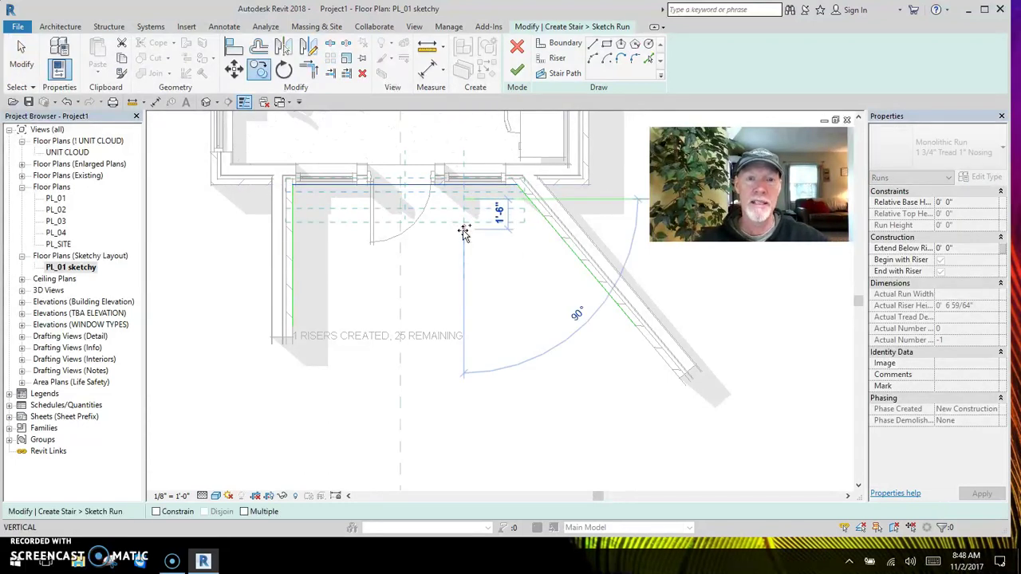
{"action": "type", "text": "1"}
{"action": "key", "text": "Return"}
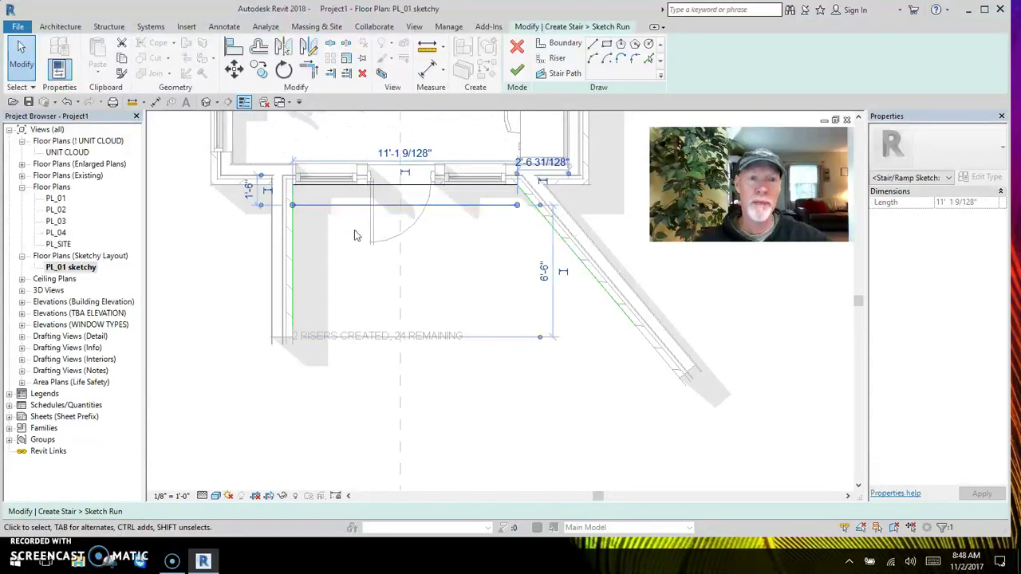
{"action": "key", "text": "r"}
{"action": "key", "text": "o"}
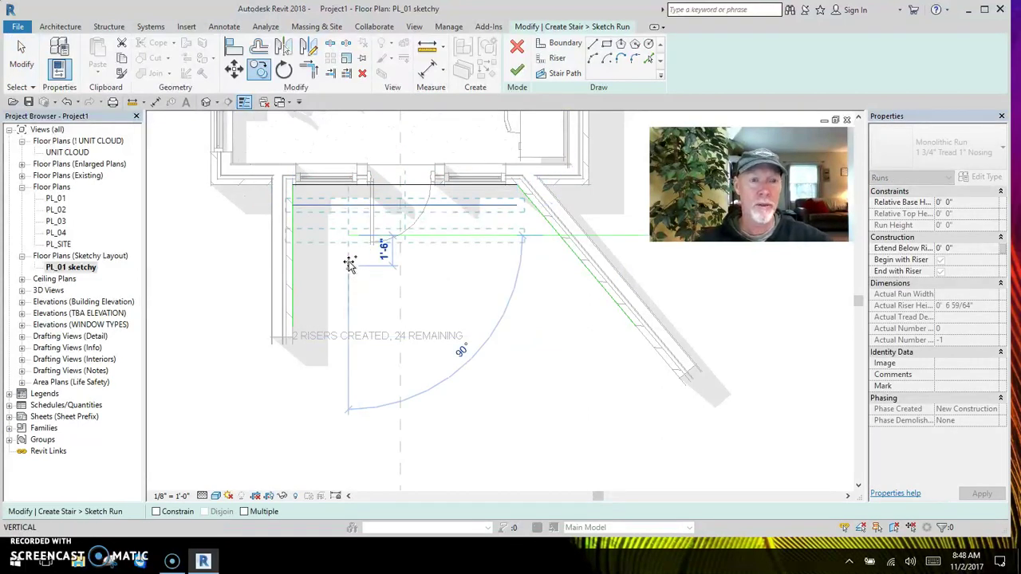
{"action": "left_click", "coordinate": [348, 263]}
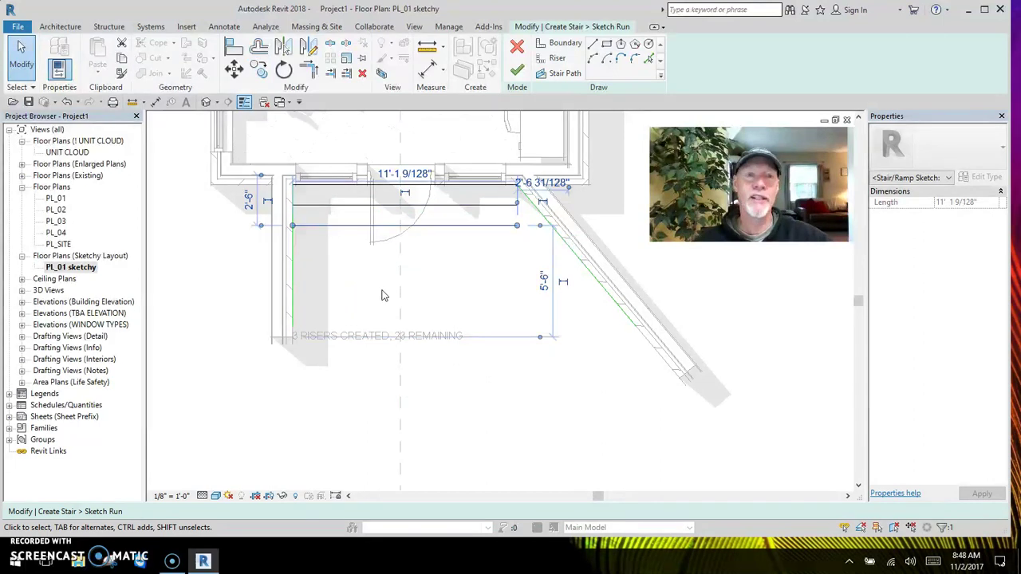
Step: Copy further risers 1' apart to complete six riser lines
{"action": "left_click", "coordinate": [341, 274]}
{"action": "key", "text": "r"}
{"action": "key", "text": "o"}
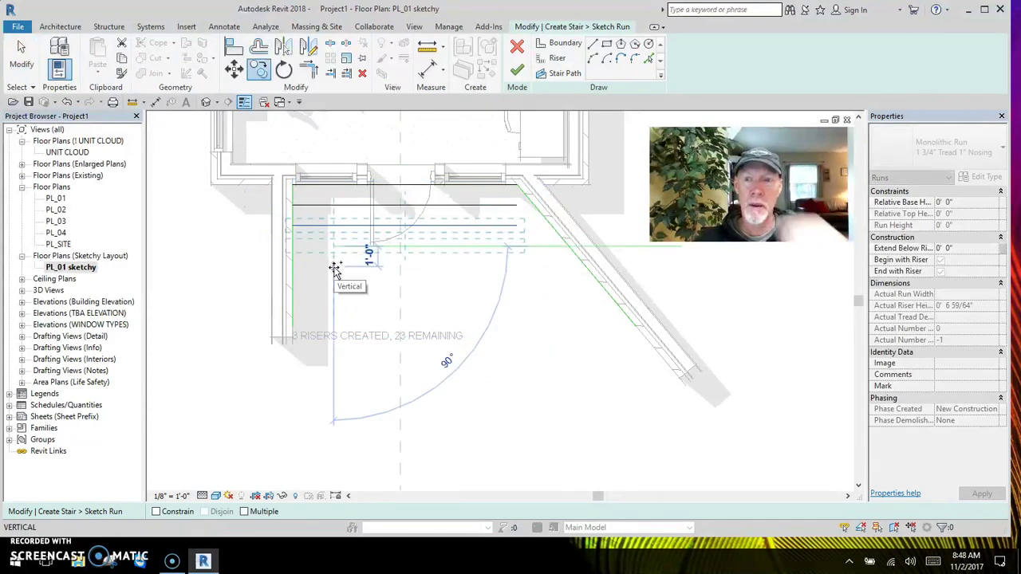
{"action": "left_click", "coordinate": [335, 271]}
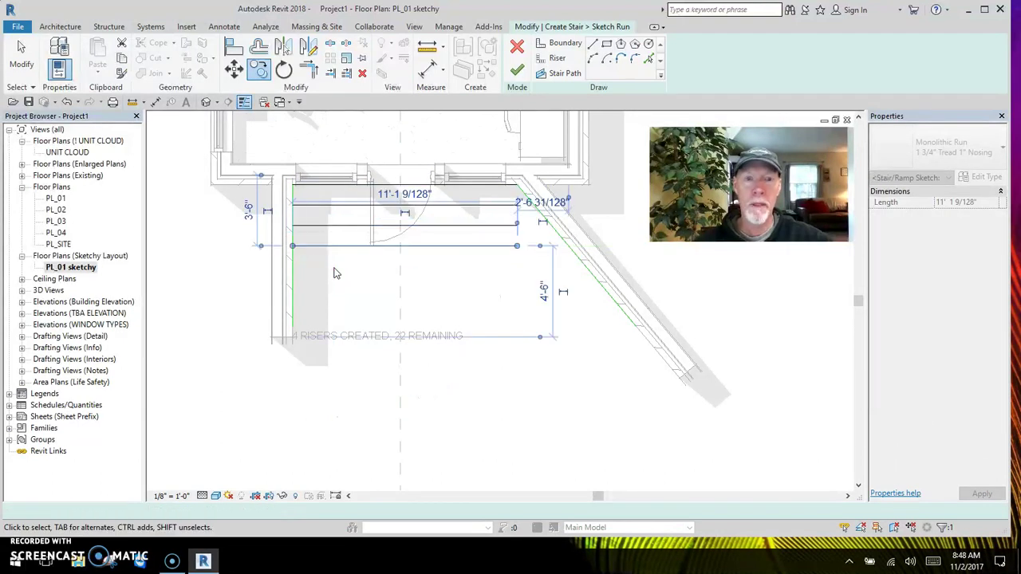
{"action": "key", "text": "ctrl+z"}
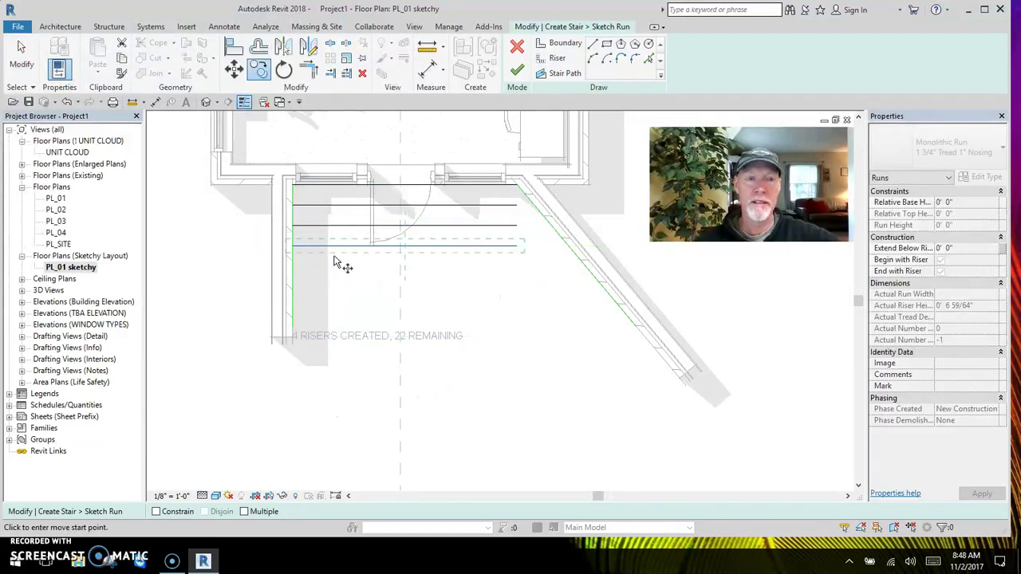
{"action": "type", "text": "ro"}
{"action": "type", "text": "1"}
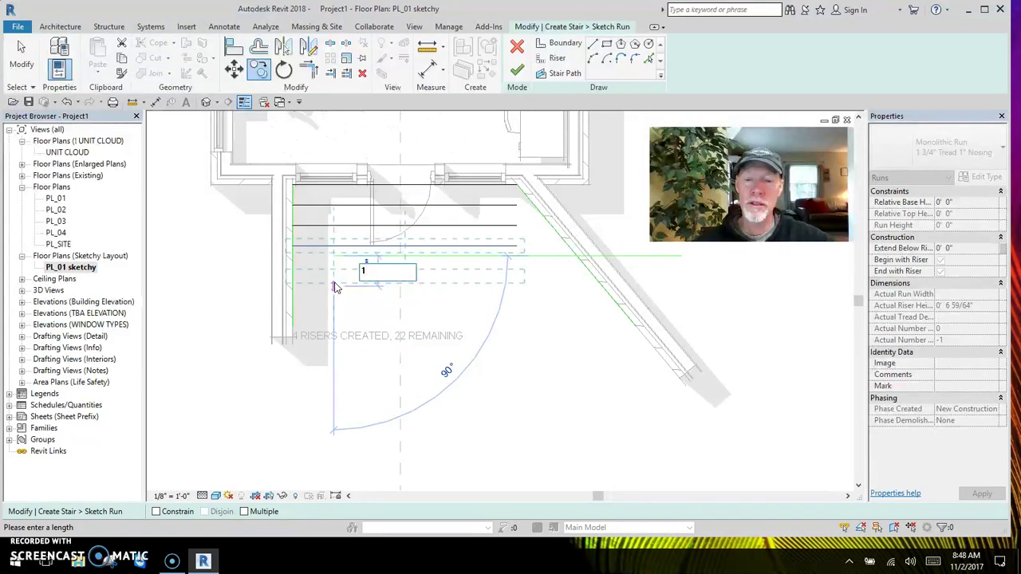
{"action": "key", "text": "Escape"}
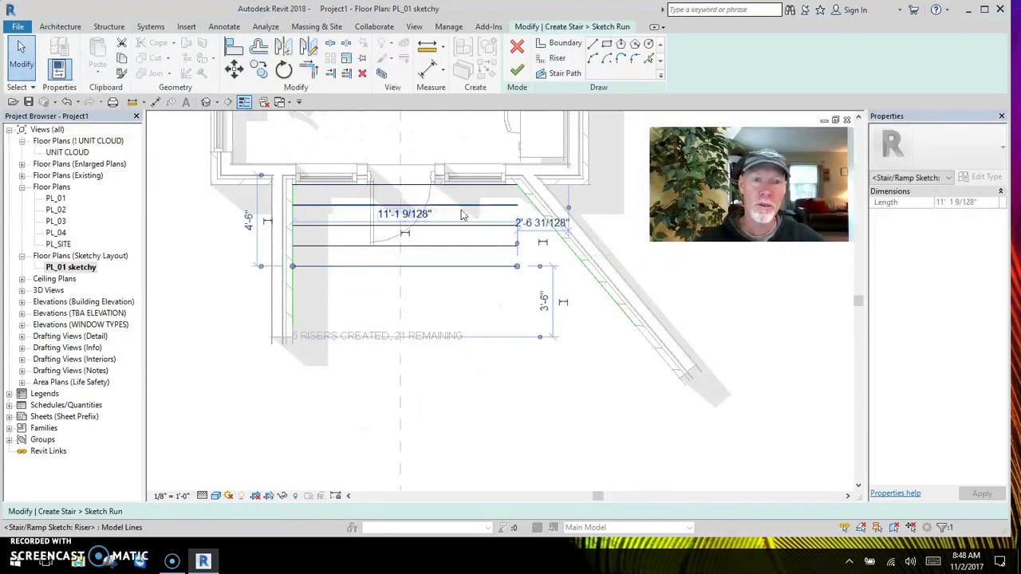
{"action": "key", "text": "m"}
{"action": "key", "text": "v"}
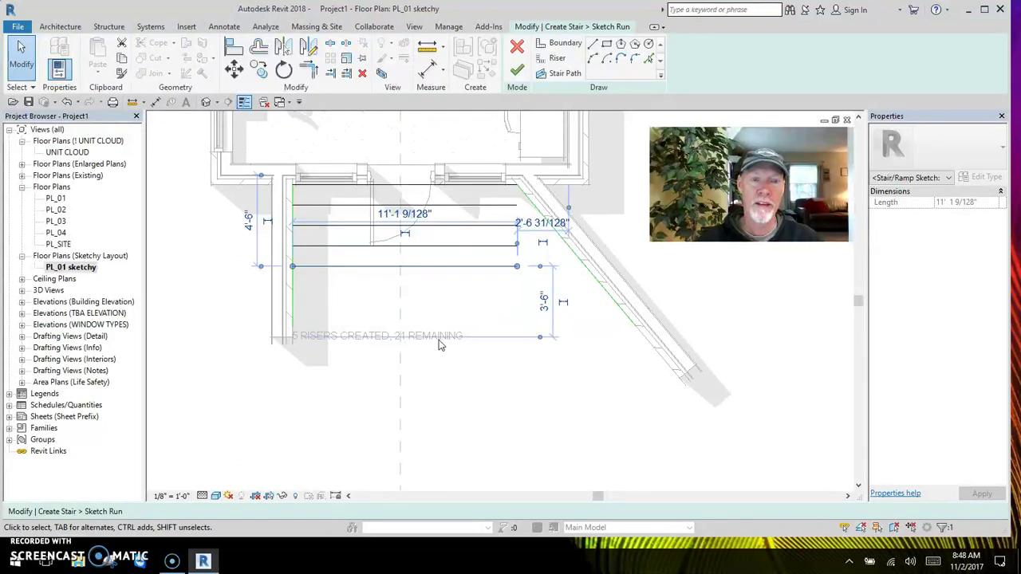
{"action": "left_click", "coordinate": [435, 297]}
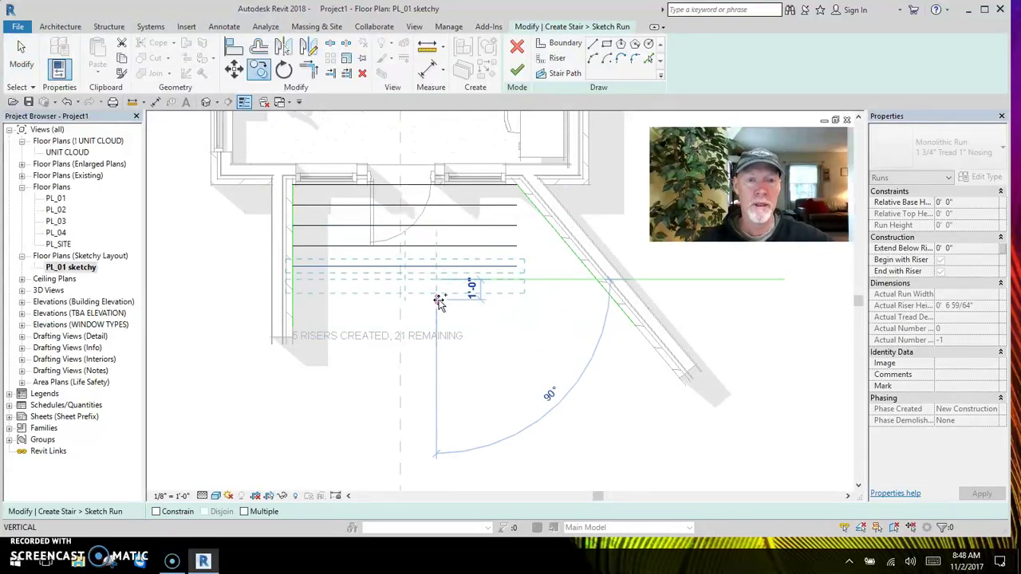
{"action": "type", "text": "1"}
{"action": "key", "text": "Return"}
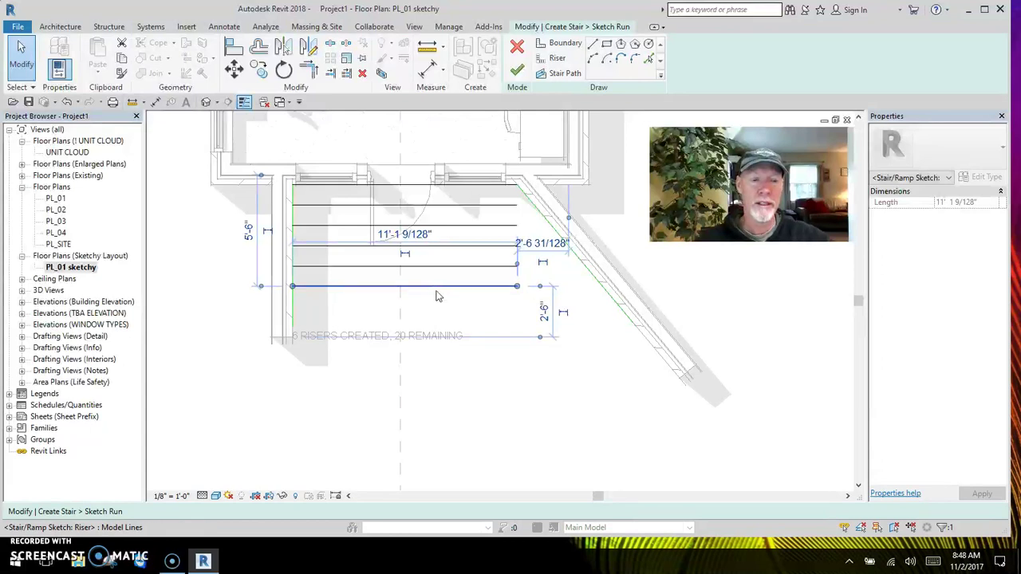
{"action": "left_click", "coordinate": [548, 375]}
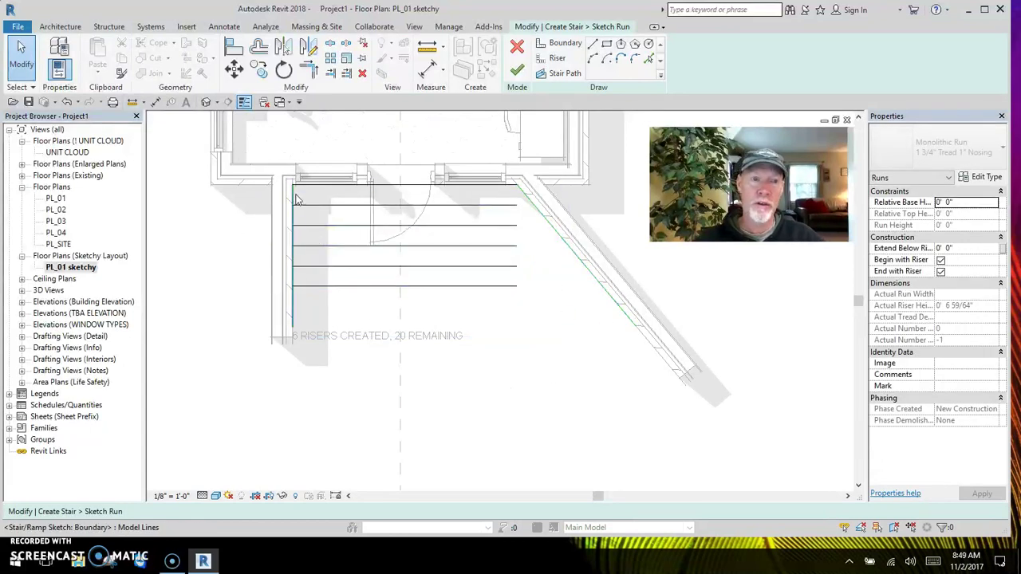
Step: Extend the bottom riser to the angled boundary
{"action": "left_click", "coordinate": [303, 318]}
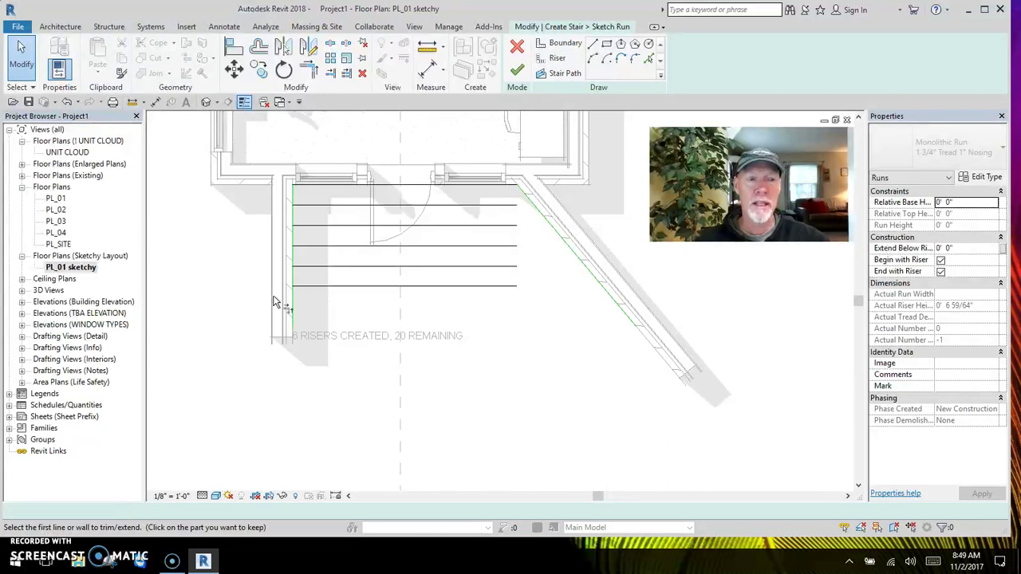
{"action": "key", "text": "m"}
{"action": "key", "text": "v"}
{"action": "left_click", "coordinate": [303, 287]}
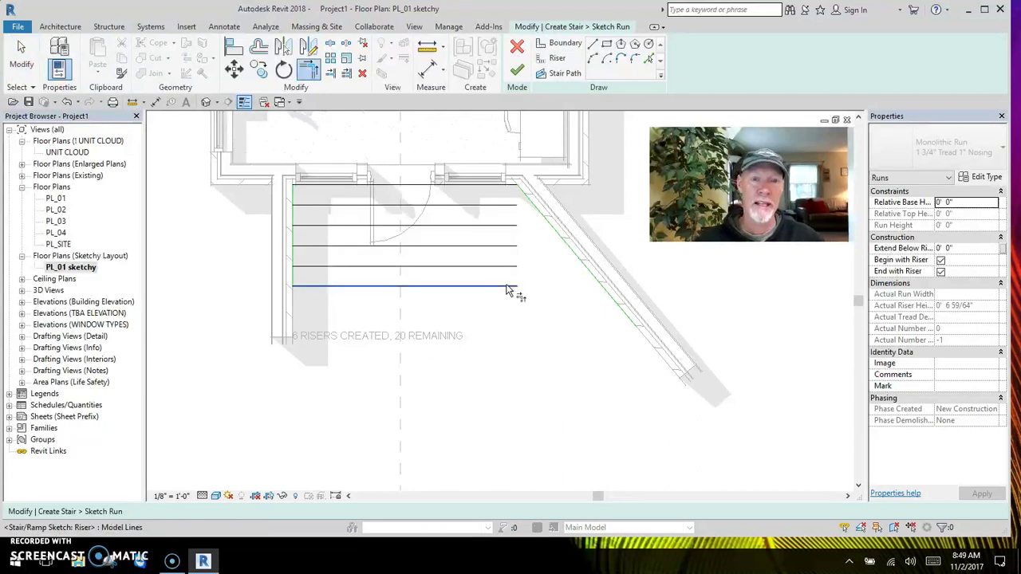
{"action": "left_click", "coordinate": [577, 268]}
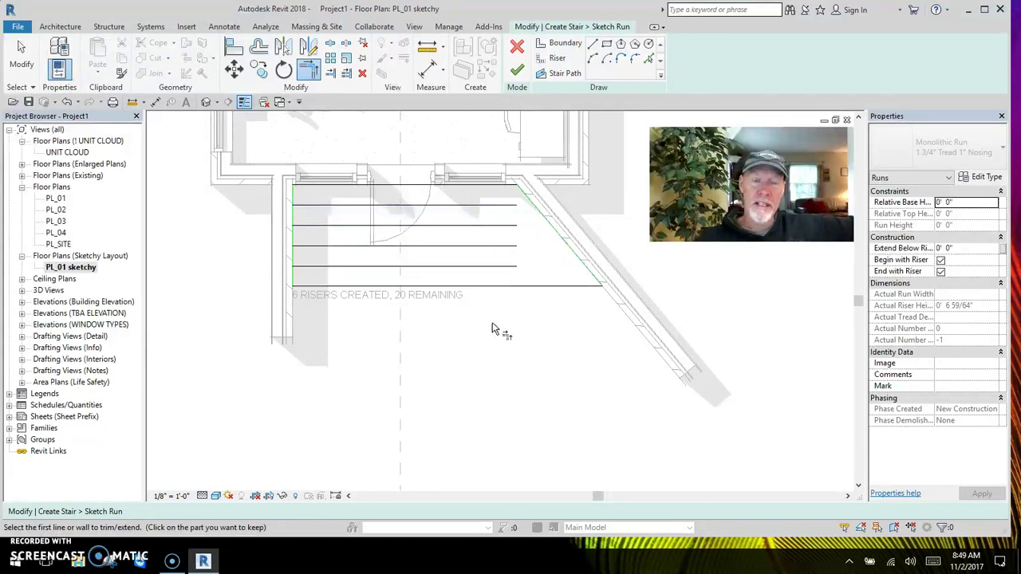
{"action": "key", "text": "Escape"}
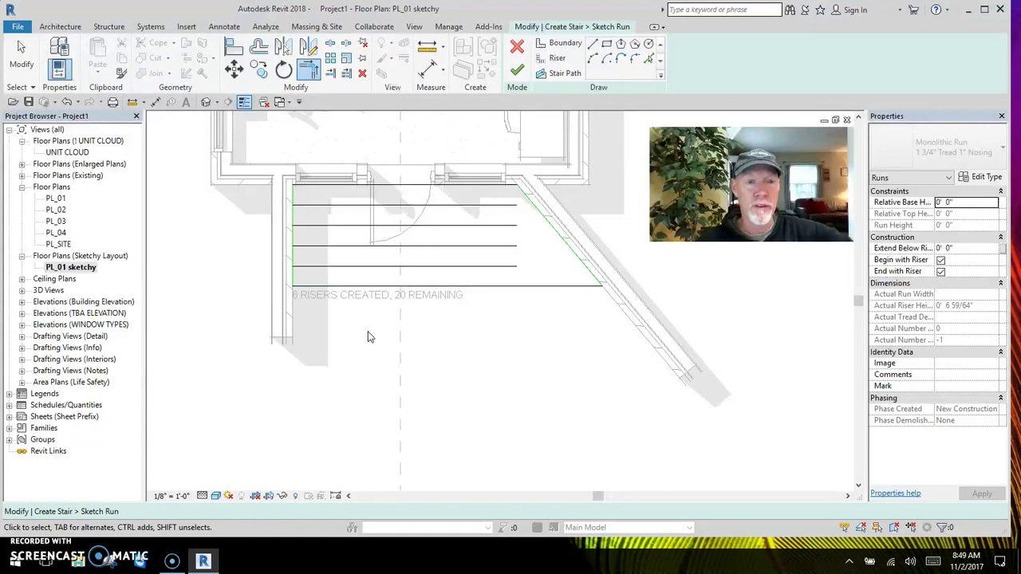
Step: Shorten the fourth and third risers inward, one to 2'-6", for a tapered layout
{"action": "left_click", "coordinate": [347, 275]}
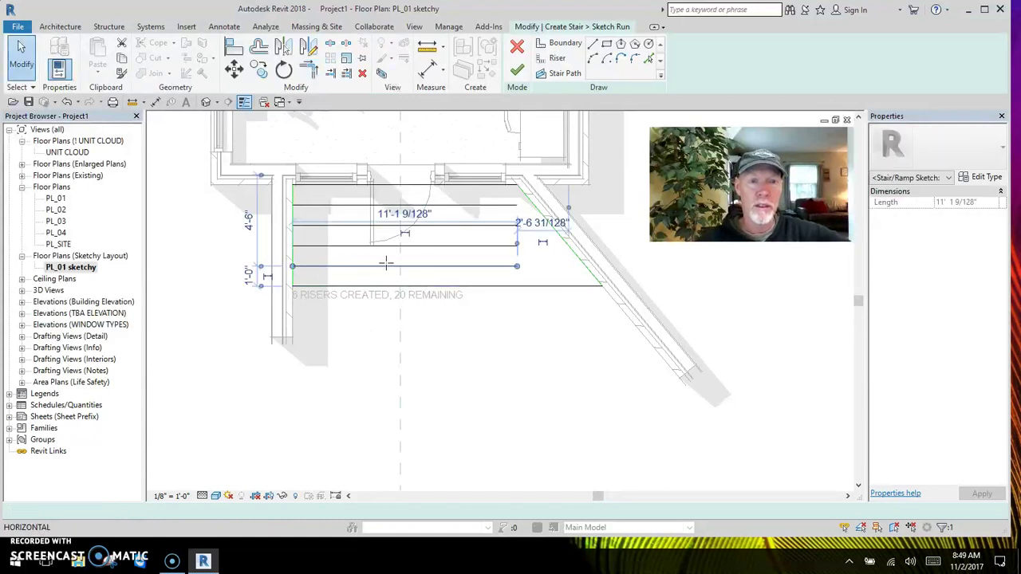
{"action": "left_click_drag", "start_coordinate": [386, 263], "coordinate": [400, 266]}
{"action": "left_click_drag", "start_coordinate": [492, 267], "coordinate": [451, 267]}
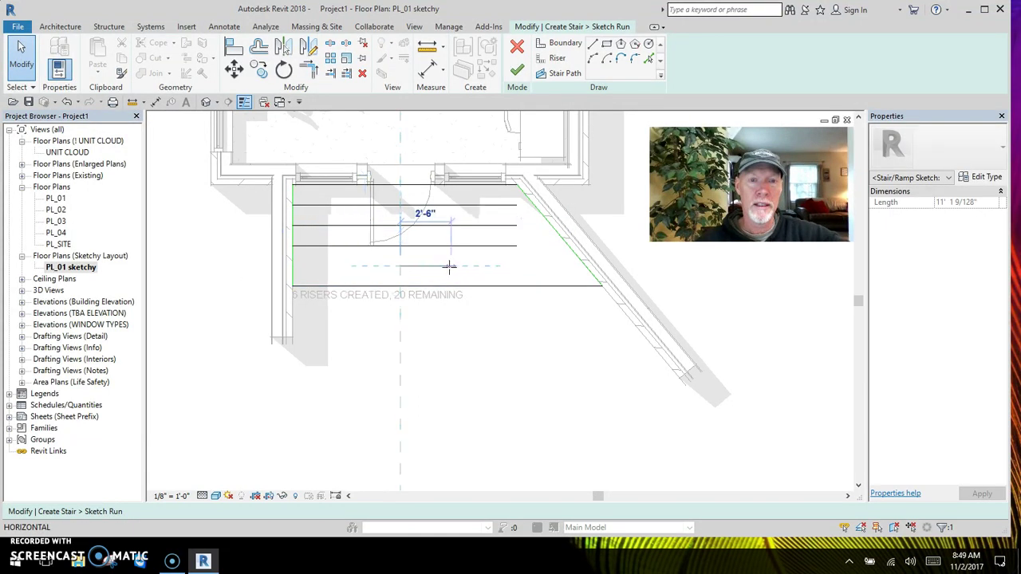
{"action": "left_click", "coordinate": [463, 342]}
{"action": "left_click", "coordinate": [347, 252]}
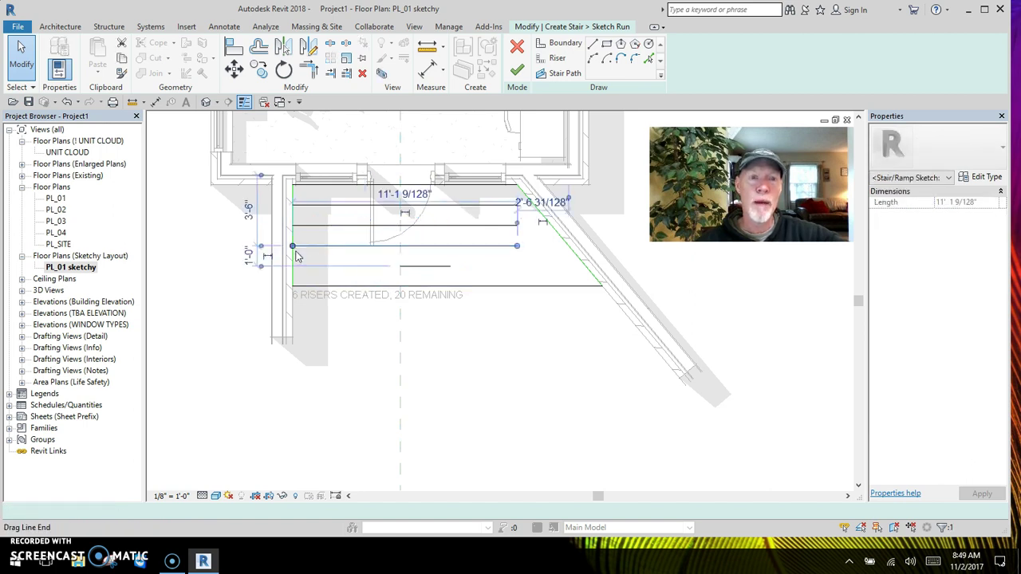
{"action": "left_click_drag", "start_coordinate": [293, 245], "coordinate": [344, 245]}
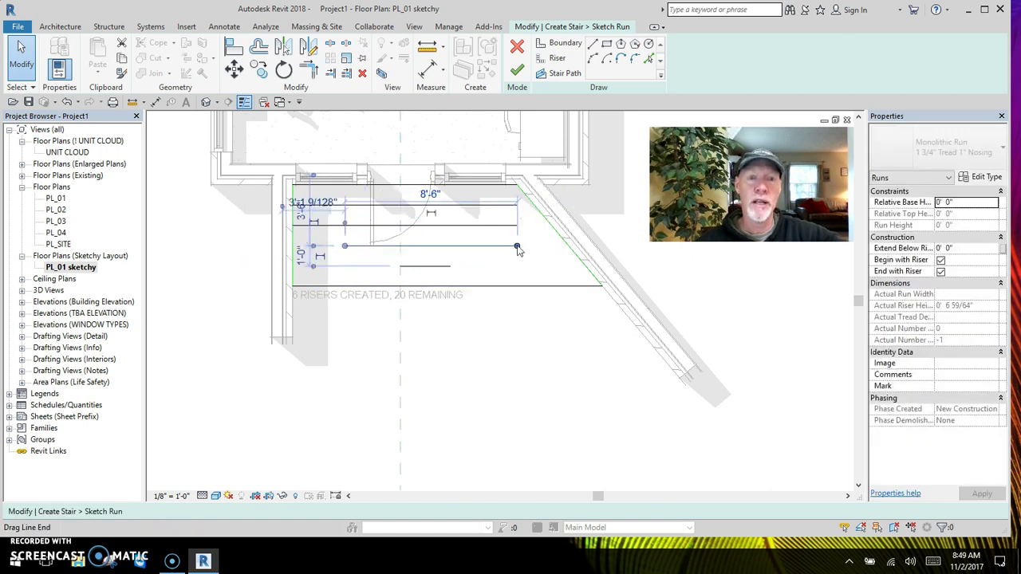
{"action": "left_click_drag", "start_coordinate": [516, 246], "coordinate": [476, 245]}
{"action": "left_click", "coordinate": [467, 319]}
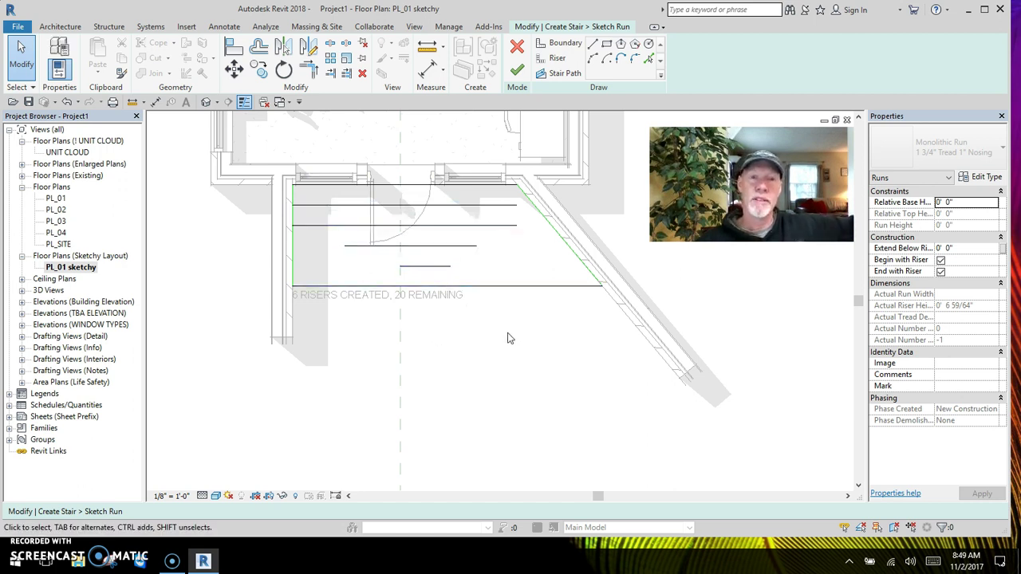
{"action": "left_click", "coordinate": [570, 77]}
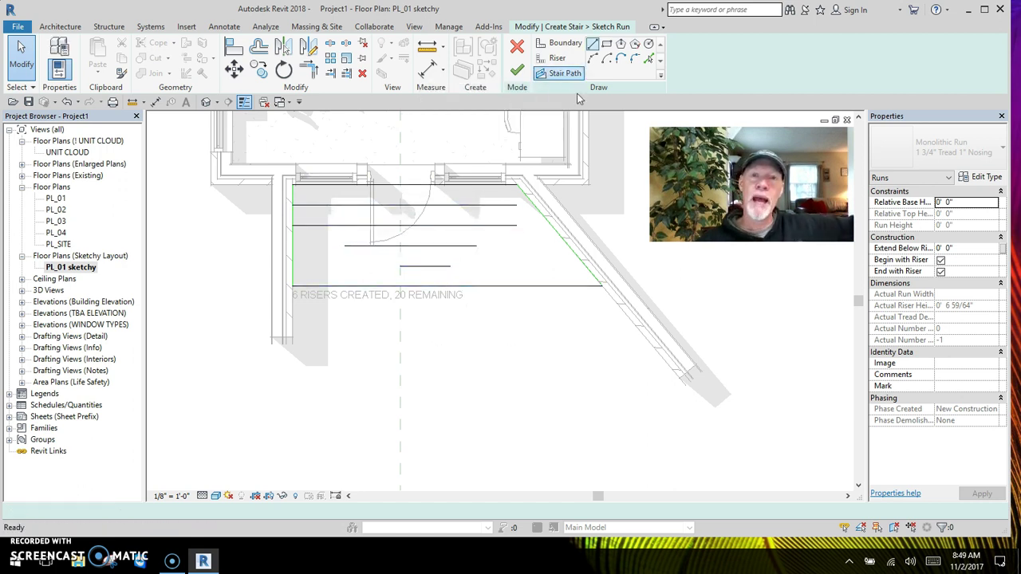
Step: Draw a centred stair path from the top riser down to the bottom riser
{"action": "left_click", "coordinate": [422, 185]}
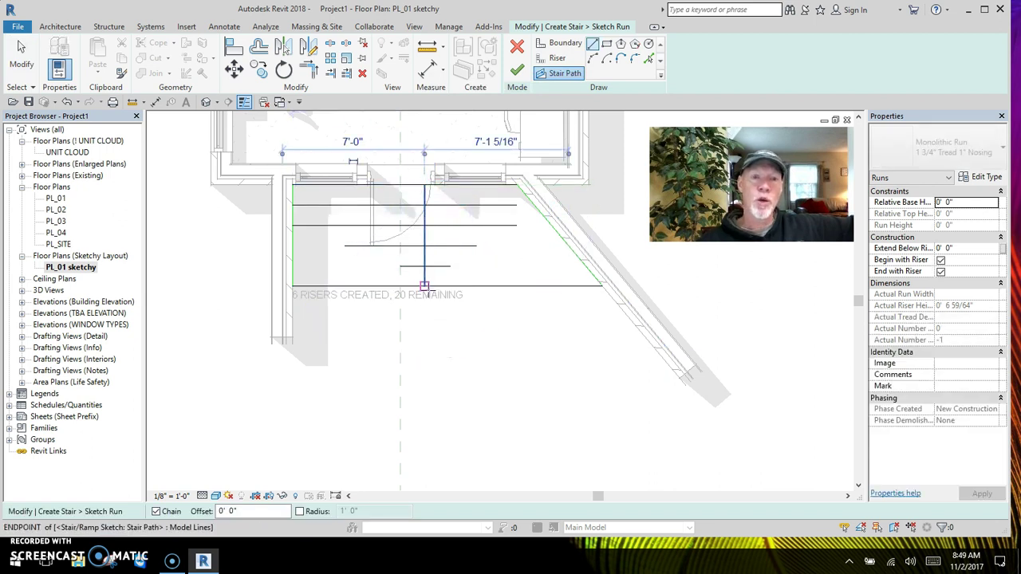
{"action": "left_click", "coordinate": [424, 284]}
{"action": "key", "text": "Escape"}
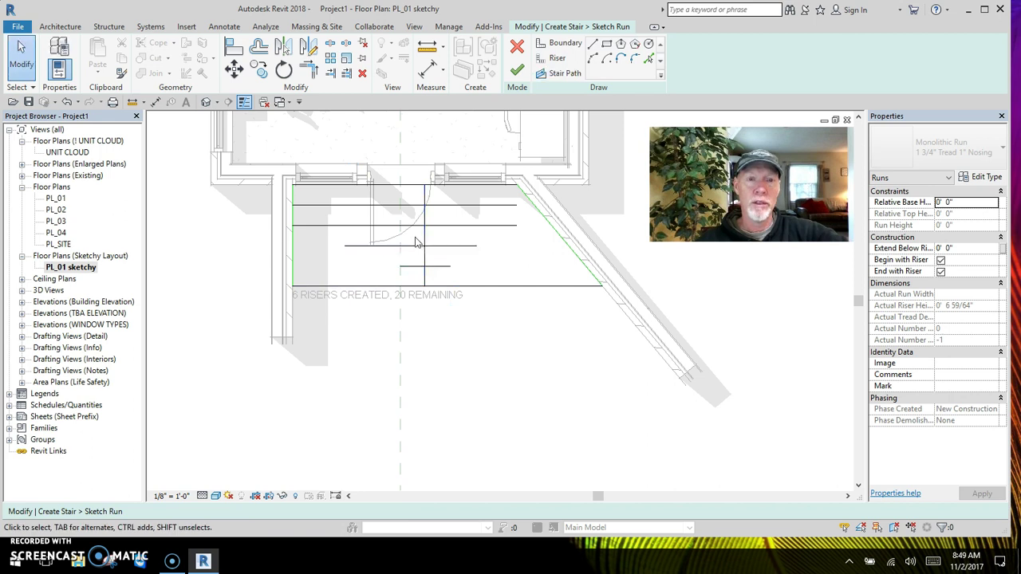
{"action": "scroll", "coordinate": [417, 237], "scroll_direction": "up", "scroll_amount": 4}
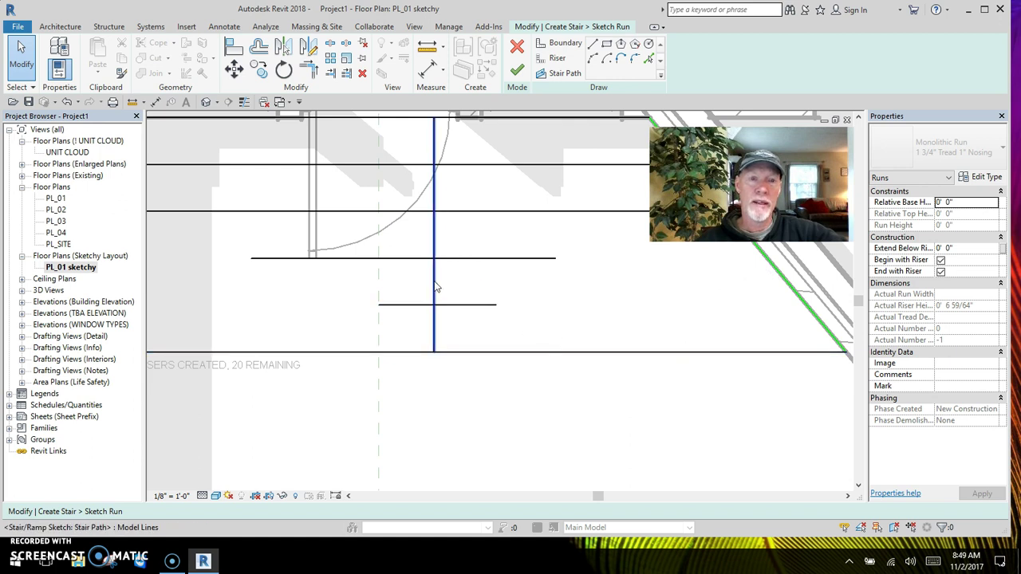
{"action": "scroll", "coordinate": [517, 265], "scroll_direction": "down", "scroll_amount": 4}
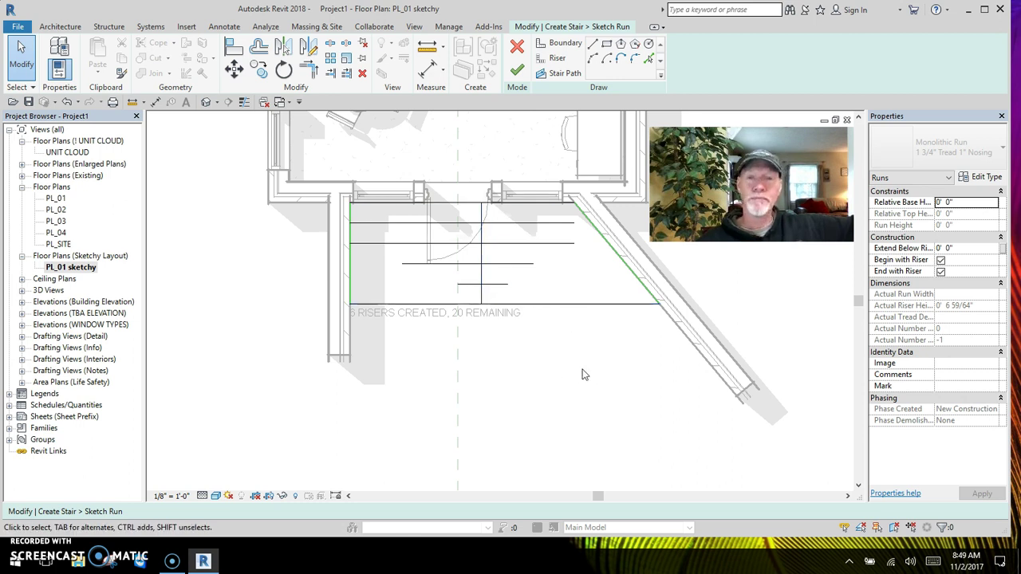
{"action": "middle_click_drag", "start_coordinate": [582, 375], "coordinate": [519, 388]}
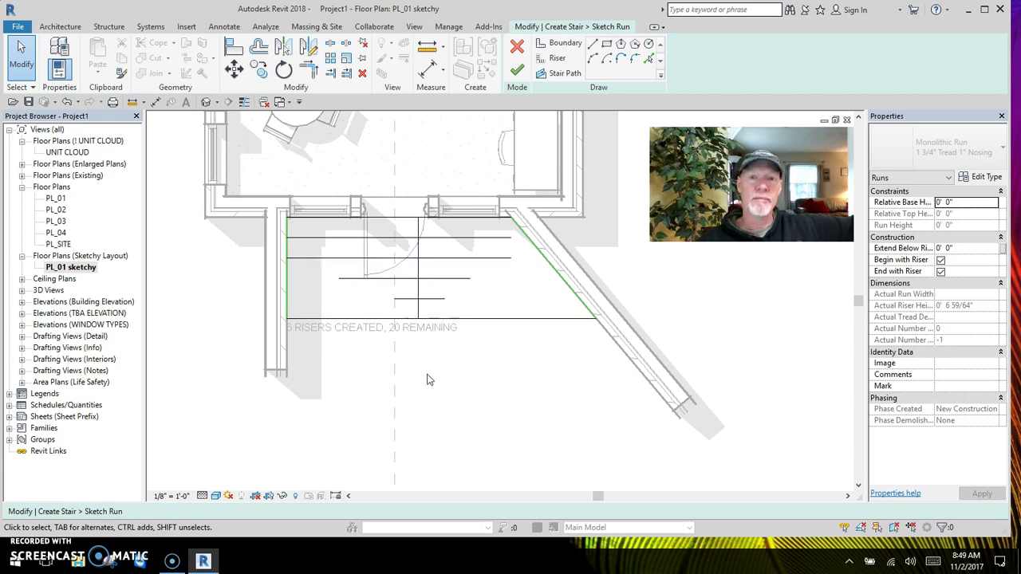
Step: Finish the entry stair with top level FIRST FLOOR and a -3' 0" base offset
{"action": "left_click", "coordinate": [517, 71]}
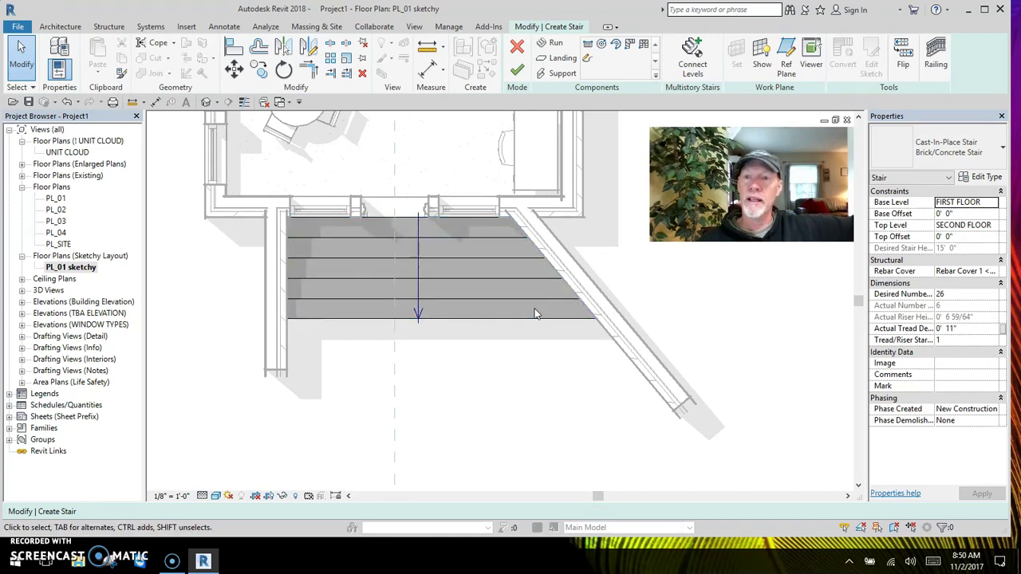
{"action": "scroll", "coordinate": [462, 355], "scroll_direction": "down", "scroll_amount": 1}
{"action": "scroll", "coordinate": [462, 356], "scroll_direction": "up", "scroll_amount": 1}
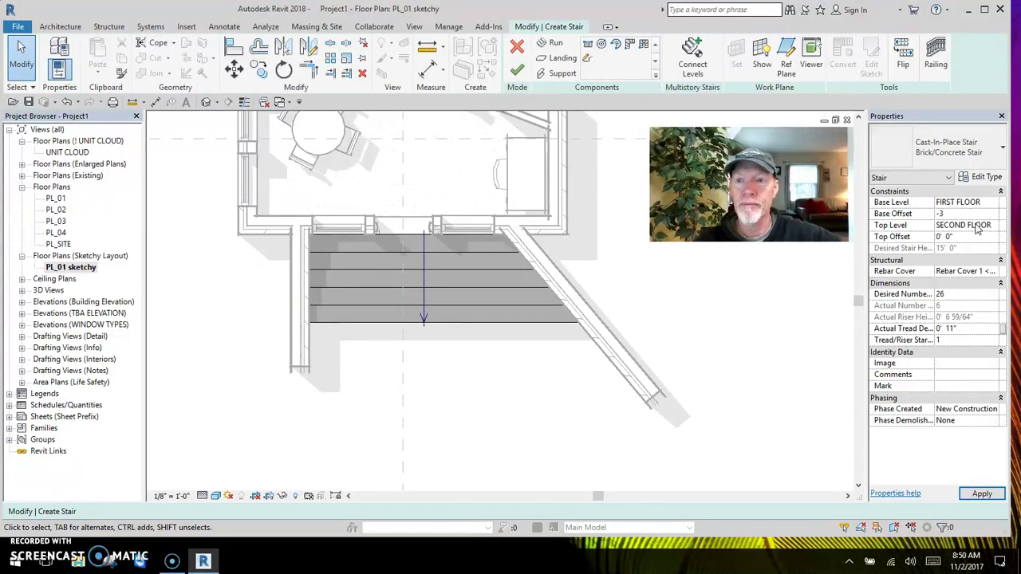
{"action": "left_click", "coordinate": [996, 227]}
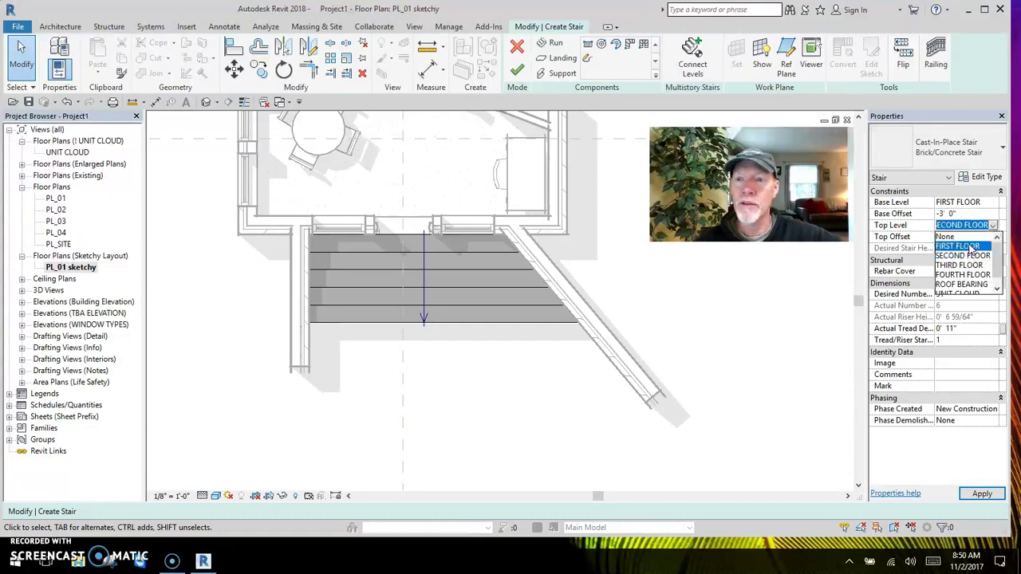
{"action": "left_click", "coordinate": [963, 253]}
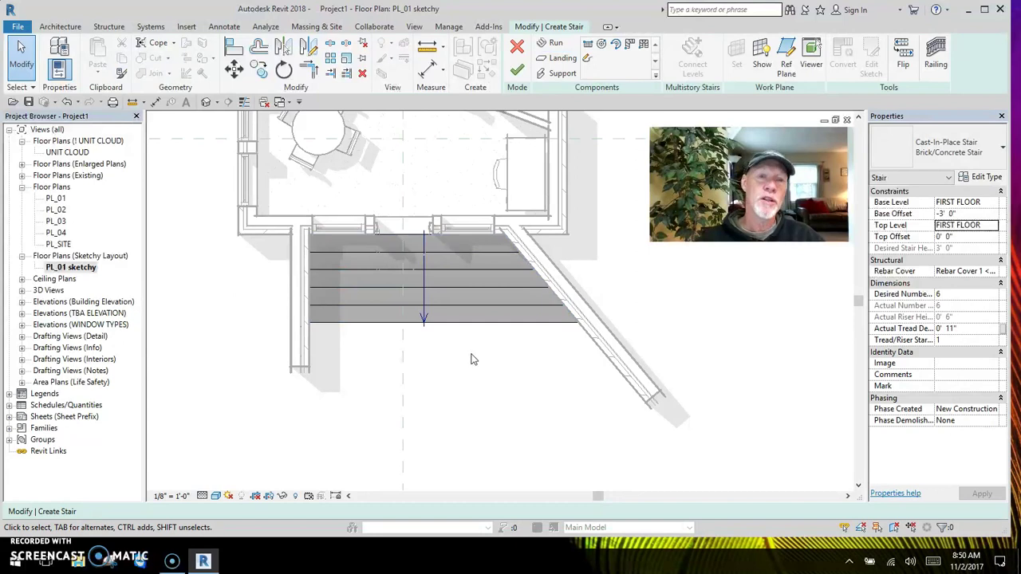
{"action": "left_click", "coordinate": [517, 70]}
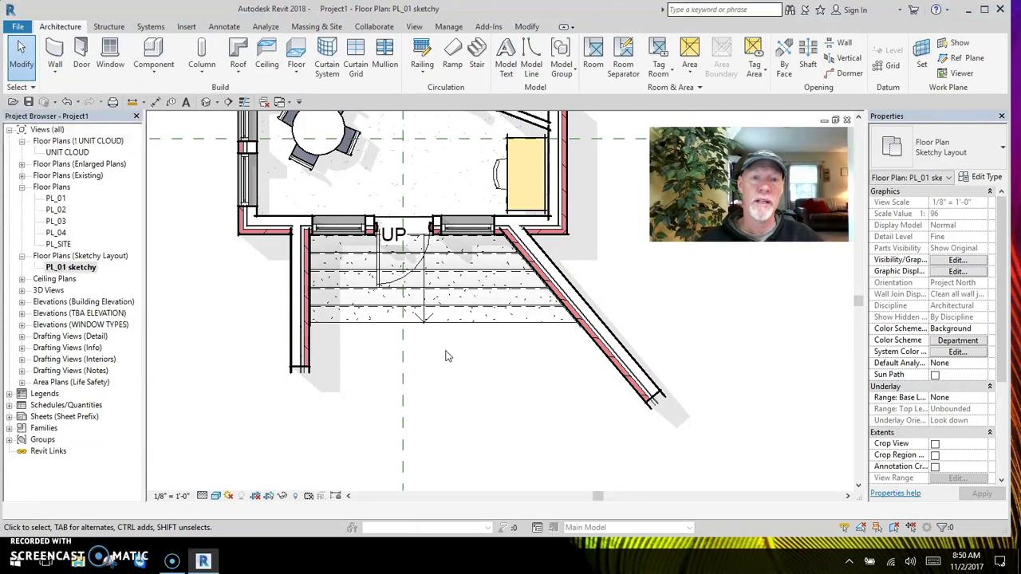
Step: Flip the entry stair so its UP label sits at the bottom step, arrow toward the door
{"action": "scroll", "coordinate": [447, 357], "scroll_direction": "up", "scroll_amount": 1}
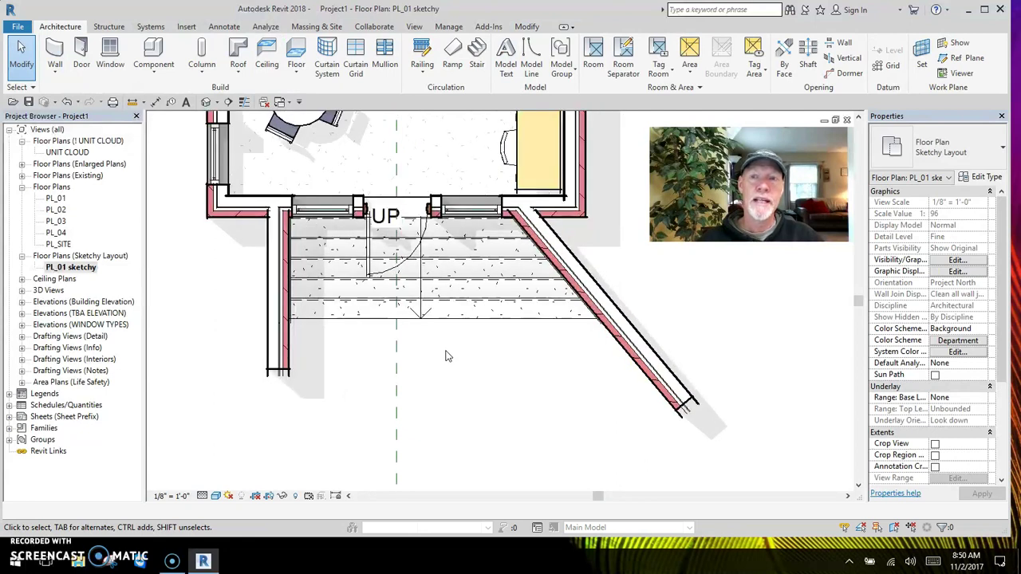
{"action": "left_click", "coordinate": [457, 307]}
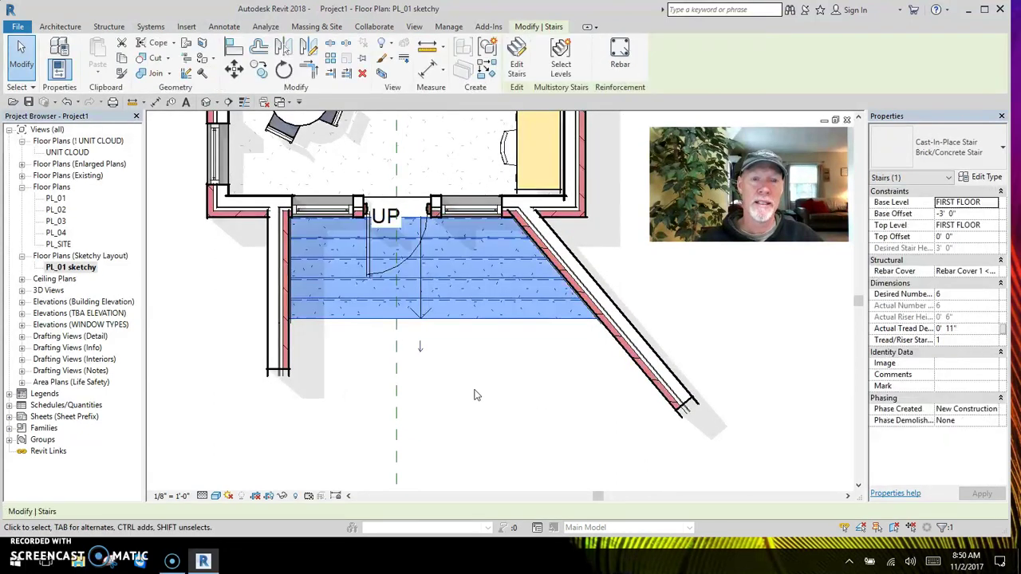
{"action": "left_click", "coordinate": [421, 347]}
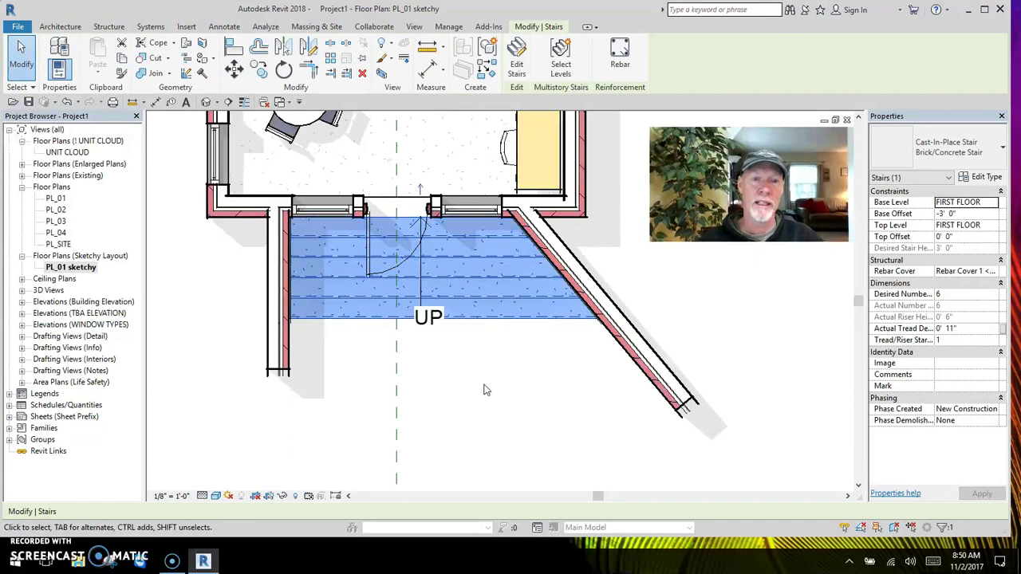
{"action": "left_click", "coordinate": [486, 388]}
{"action": "scroll", "coordinate": [479, 331], "scroll_direction": "up", "scroll_amount": 3}
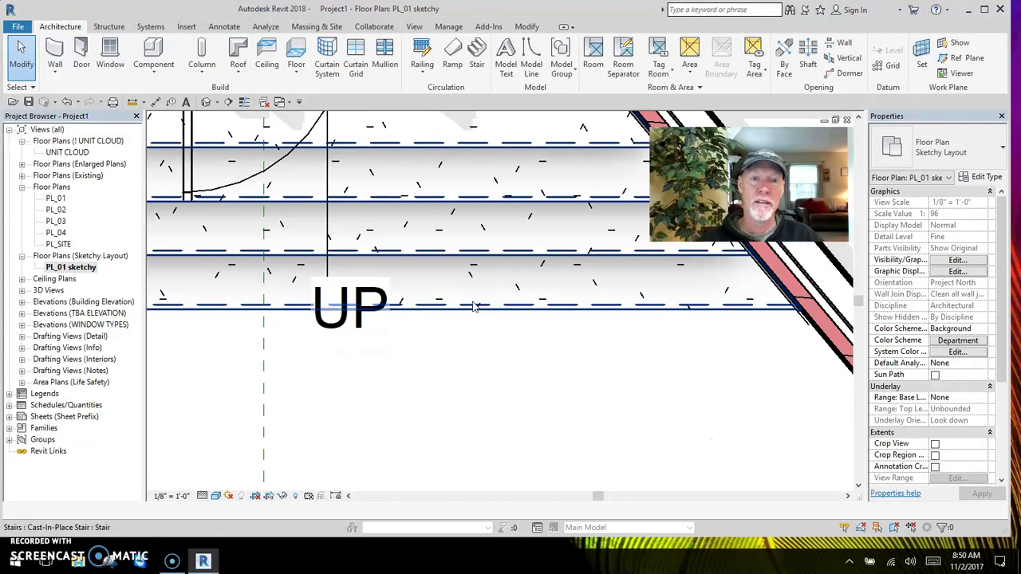
{"action": "scroll", "coordinate": [519, 365], "scroll_direction": "down", "scroll_amount": 2}
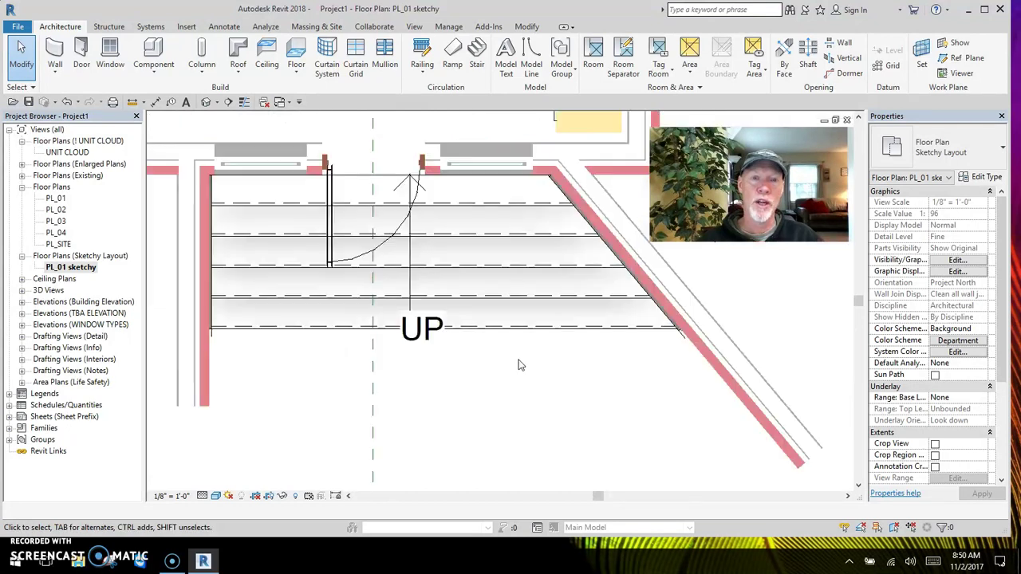
{"action": "scroll", "coordinate": [496, 388], "scroll_direction": "down", "scroll_amount": 1}
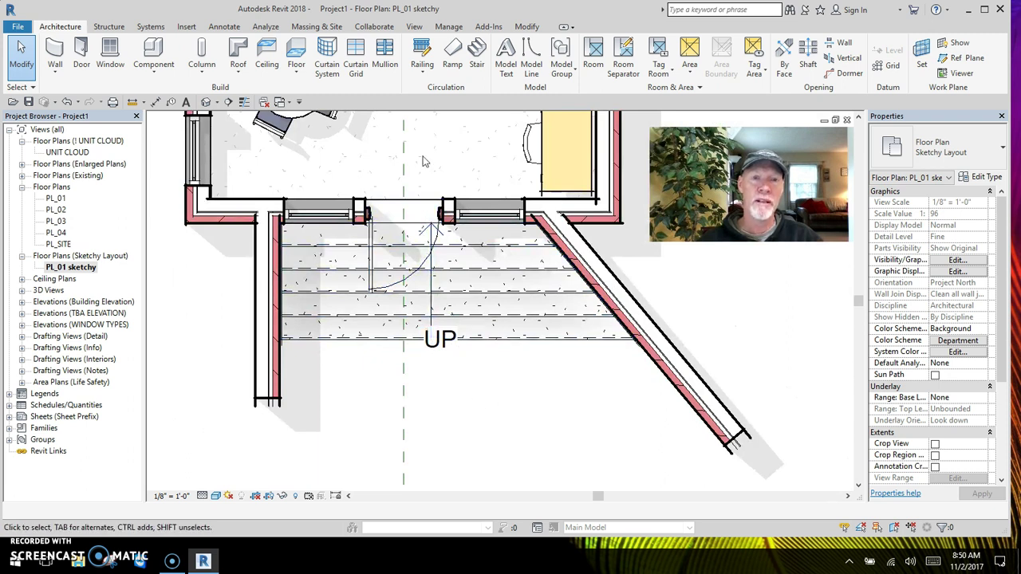
{"action": "scroll", "coordinate": [524, 421], "scroll_direction": "down", "scroll_amount": 2}
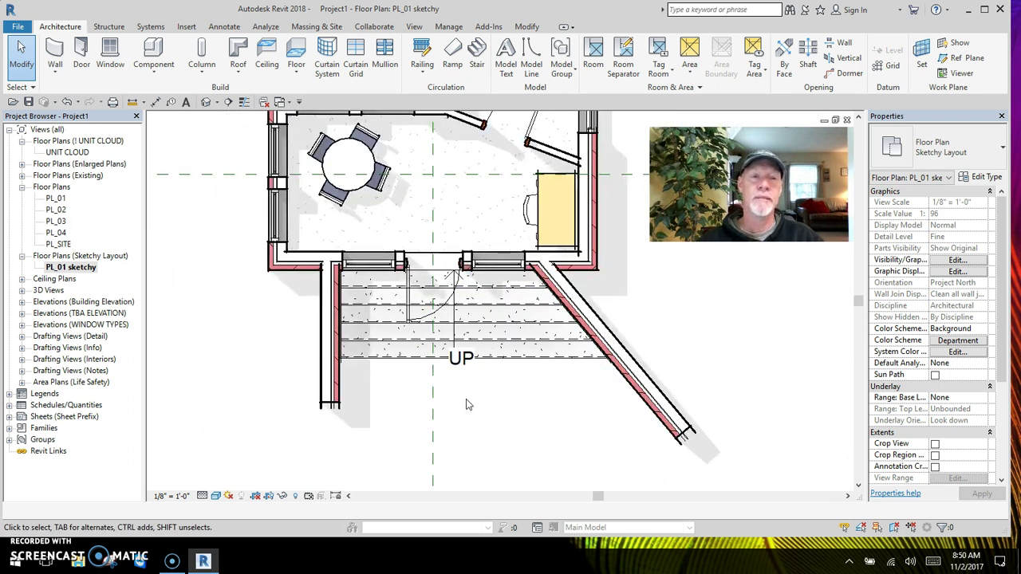
{"action": "left_click", "coordinate": [228, 102]}
{"action": "left_click", "coordinate": [450, 192]}
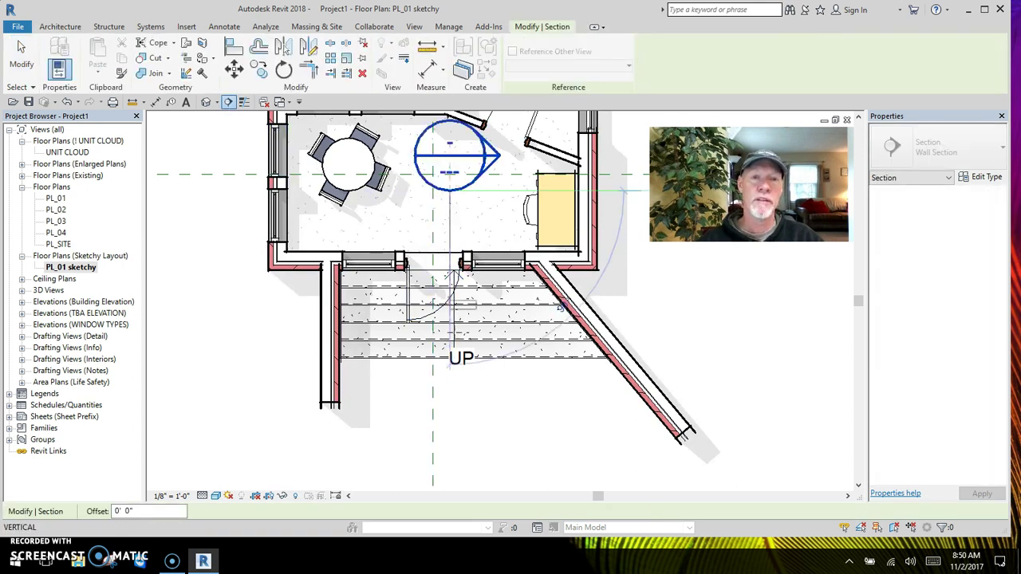
{"action": "left_click", "coordinate": [450, 419]}
{"action": "key", "text": "Escape"}
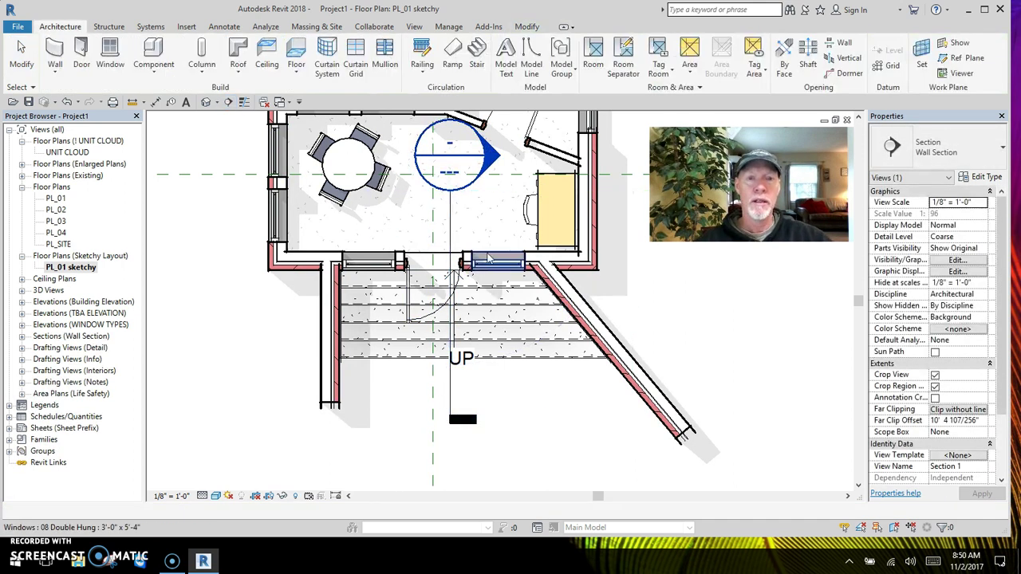
{"action": "left_click", "coordinate": [450, 239]}
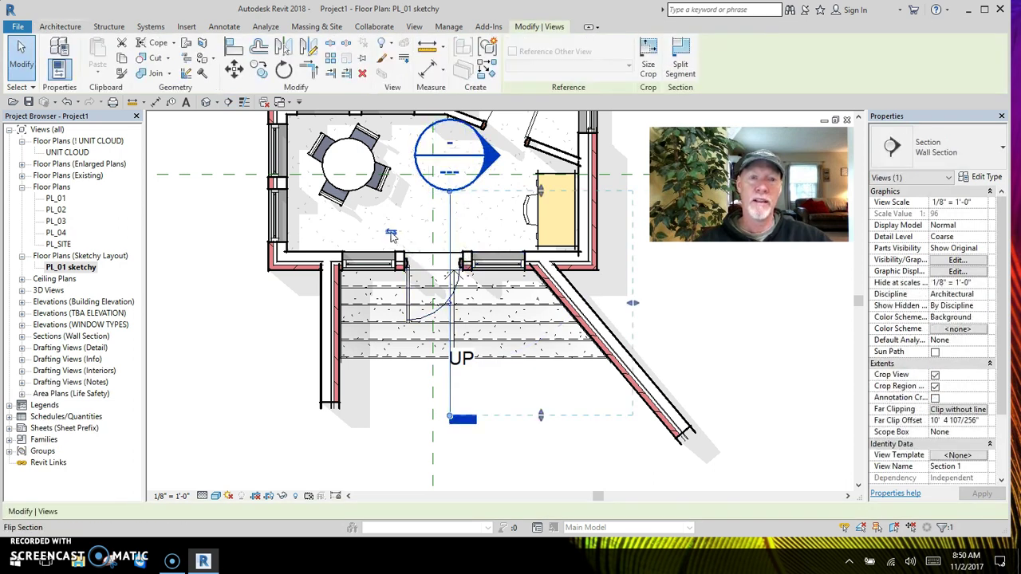
{"action": "key", "text": "Escape"}
{"action": "double_click", "coordinate": [484, 159]}
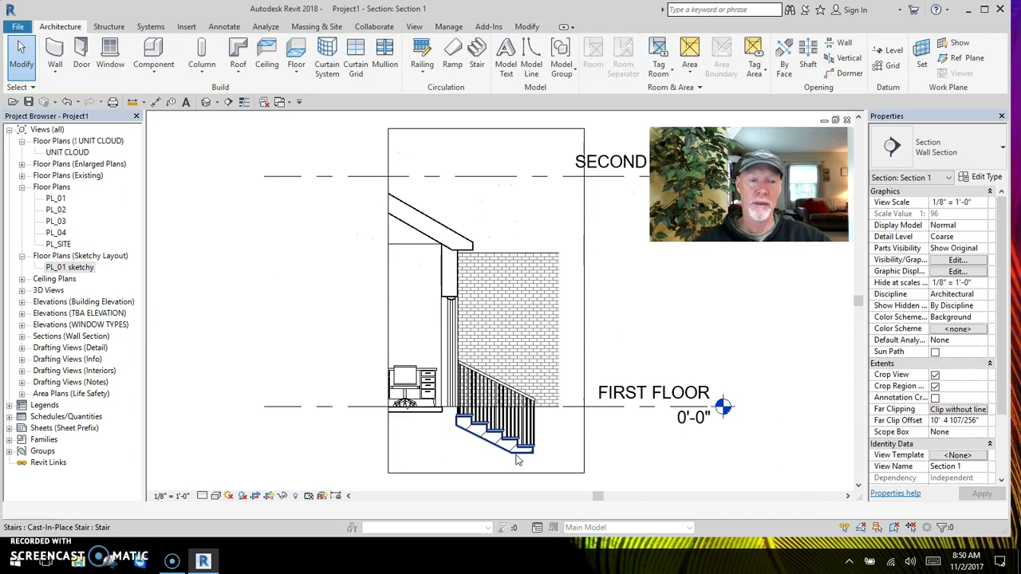
{"action": "key", "text": "ctrl+Tab"}
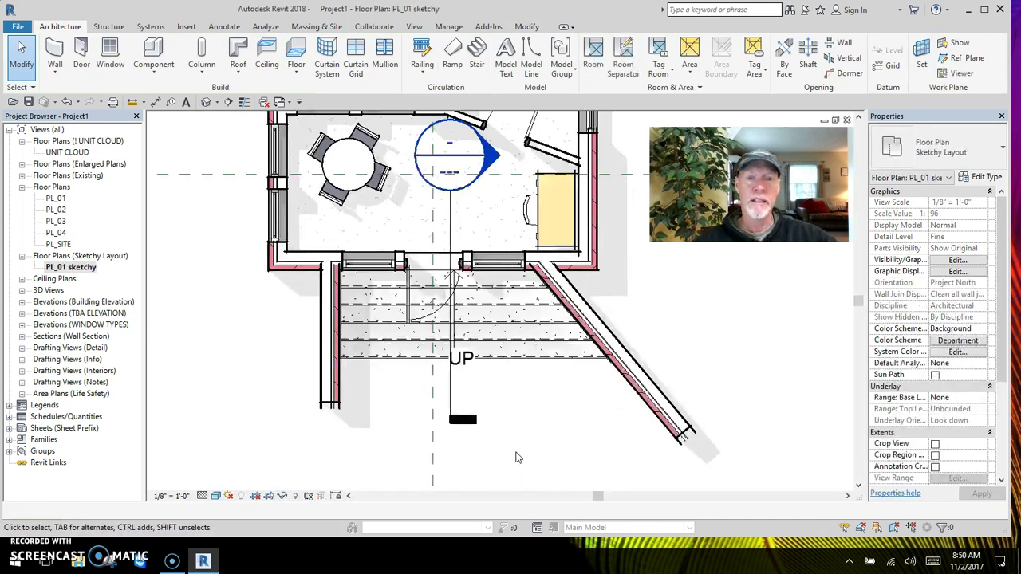
{"action": "left_click", "coordinate": [453, 397]}
{"action": "key", "text": "Delete"}
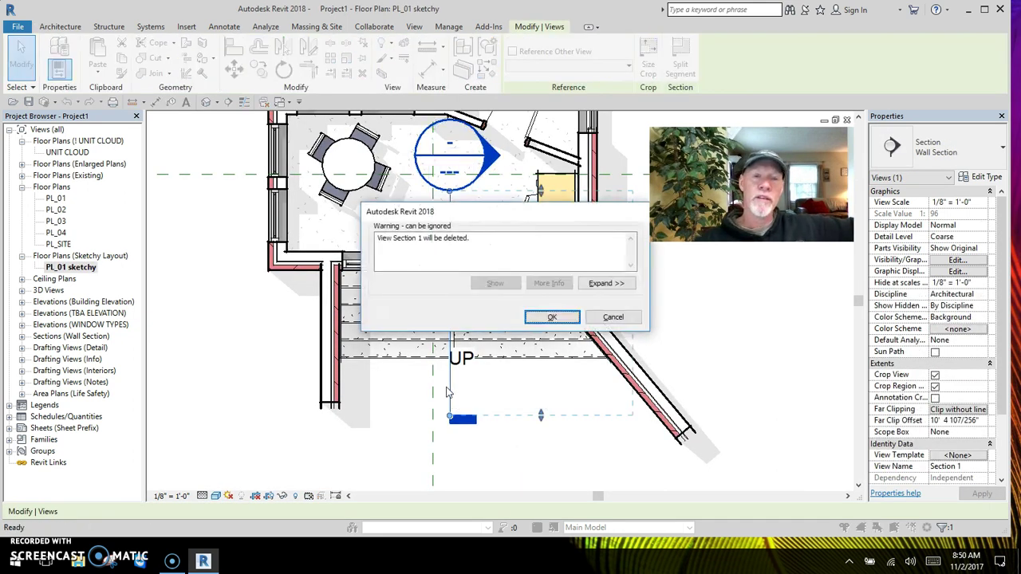
{"action": "left_click", "coordinate": [552, 317]}
{"action": "scroll", "coordinate": [446, 343], "scroll_direction": "down", "scroll_amount": 3}
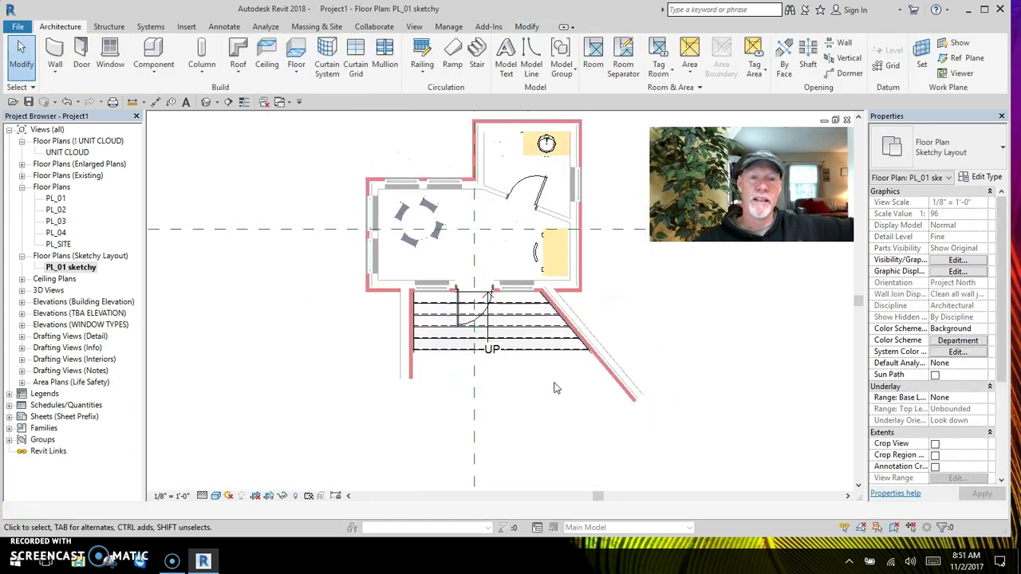
{"action": "scroll", "coordinate": [504, 394], "scroll_direction": "up", "scroll_amount": 2}
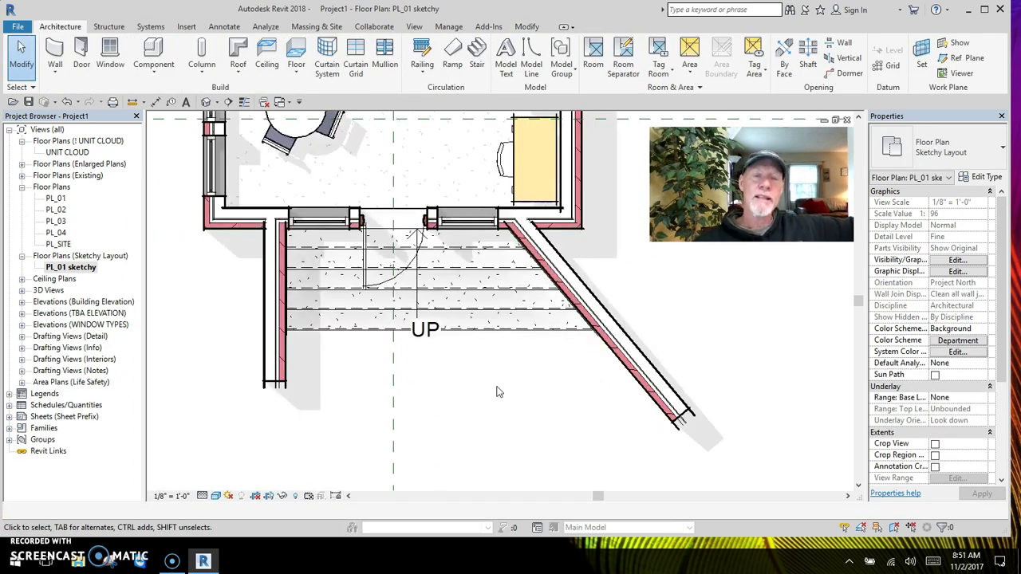